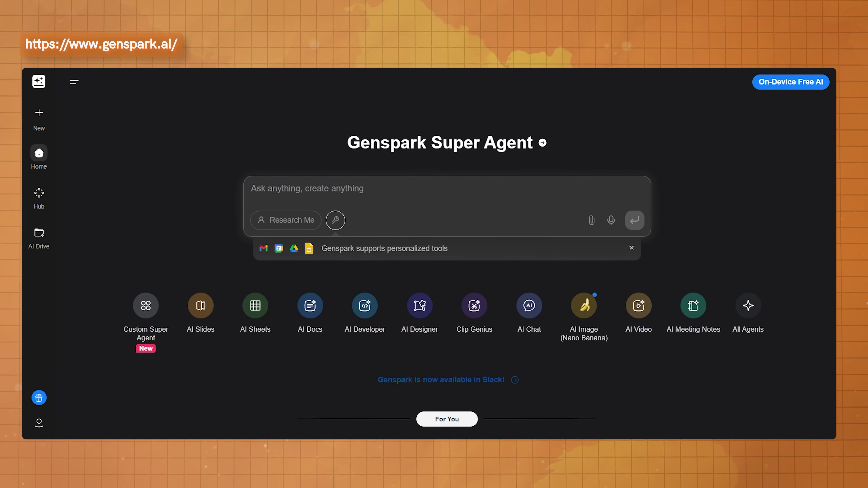
{"action": "scroll", "coordinate": [446, 253], "scroll_direction": "down", "scroll_amount": 7}
{"action": "scroll", "coordinate": [447, 253], "scroll_direction": "down", "scroll_amount": 10}
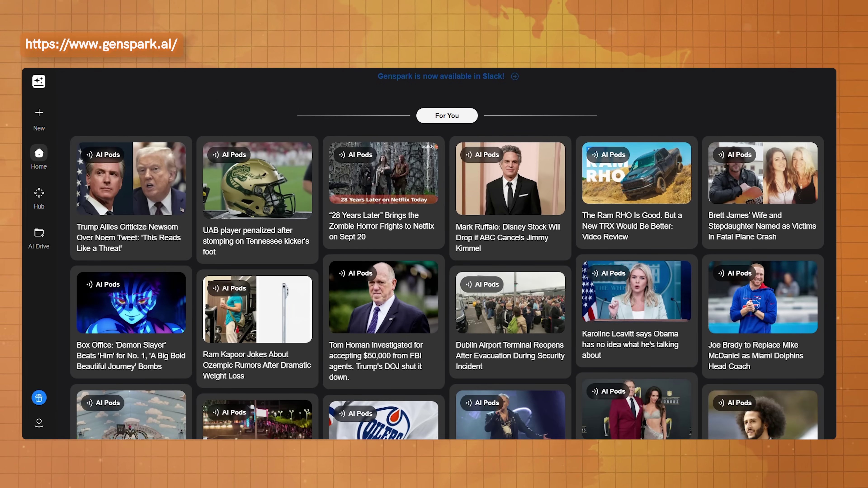
{"action": "scroll", "coordinate": [447, 253], "scroll_direction": "down", "scroll_amount": 8}
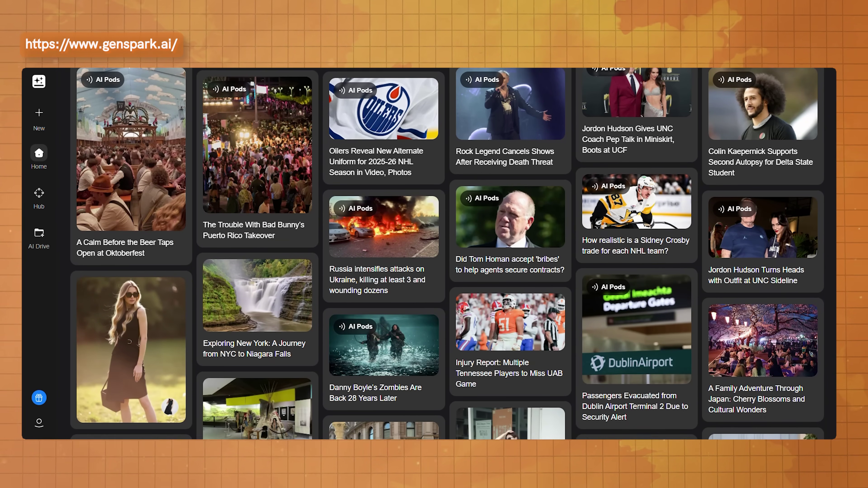
{"action": "scroll", "coordinate": [773, 171], "scroll_direction": "down", "scroll_amount": 10}
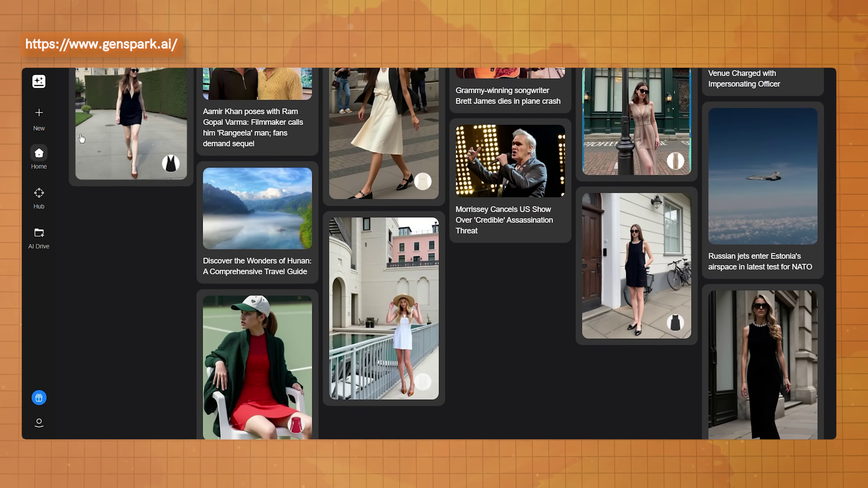
{"action": "mouse_move", "coordinate": [39, 115]}
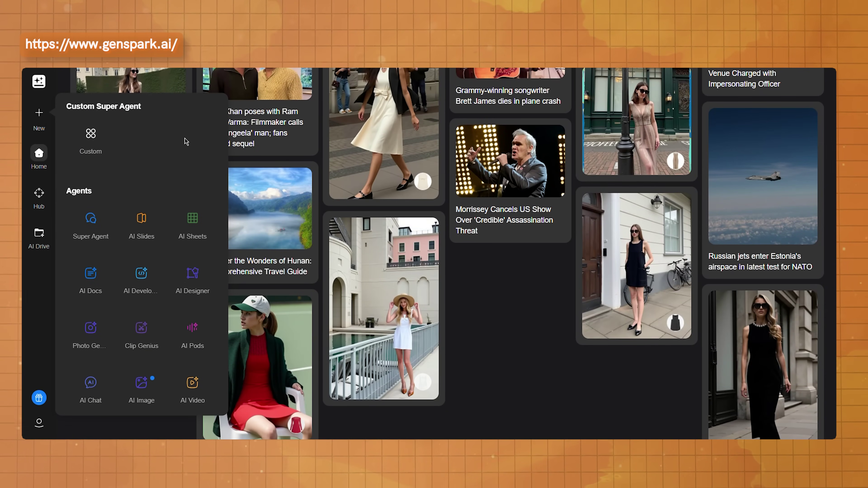
{"action": "scroll", "coordinate": [190, 143], "scroll_direction": "down", "scroll_amount": 4}
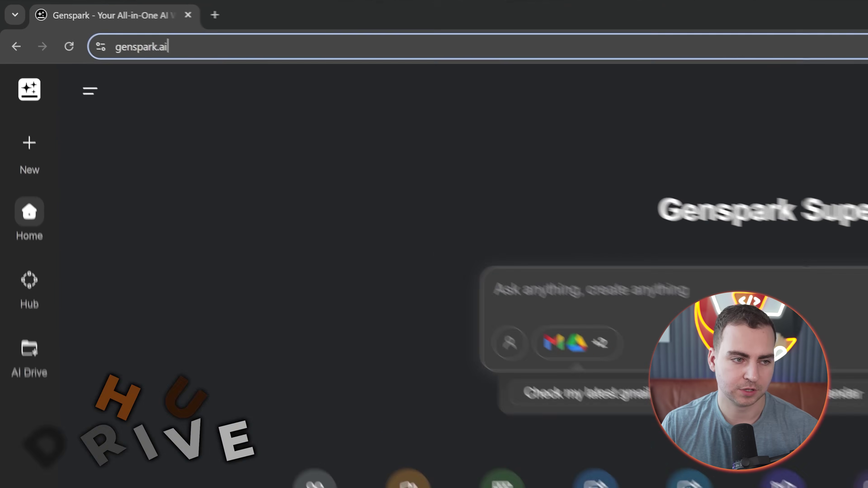
Step: Put the browser in full-screen mode (F11) so only the Super Agent home page shows
{"action": "left_click", "coordinate": [86, 25]}
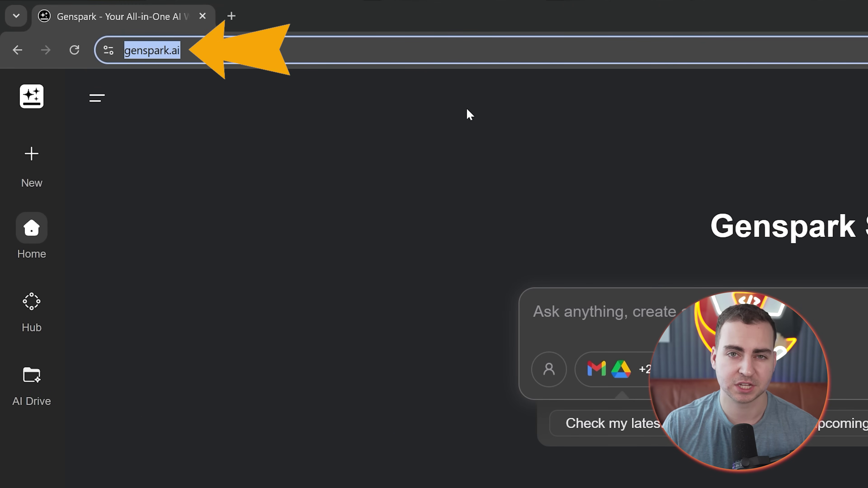
{"action": "left_click", "coordinate": [492, 144]}
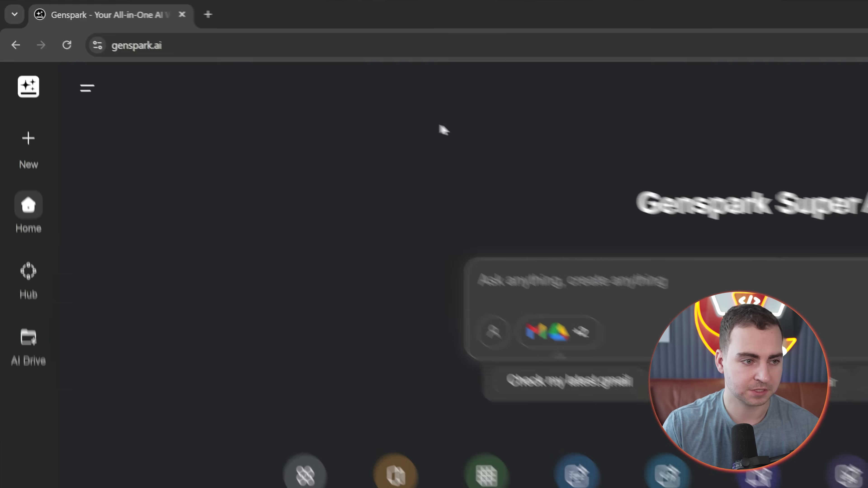
{"action": "key", "text": "F11"}
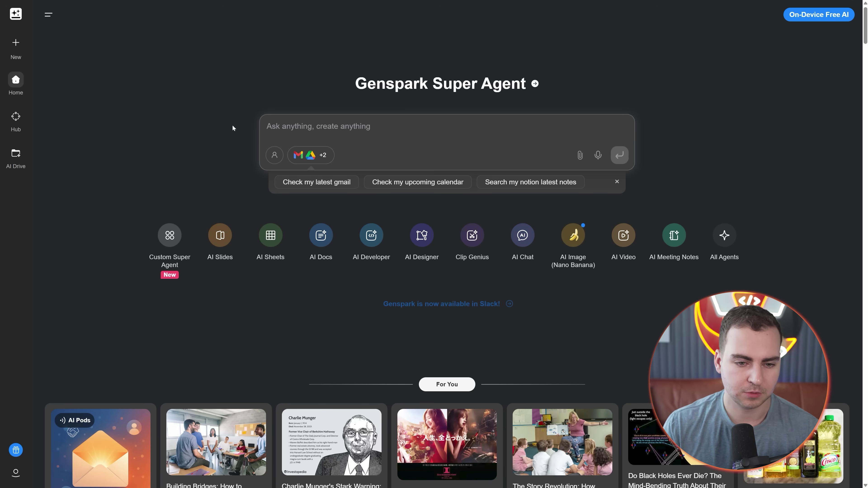
Step: Go to Hub and look over the Code/Development, Legal/Accounting, Tech With Tim and Sponsorships hubs
{"action": "left_click", "coordinate": [19, 122]}
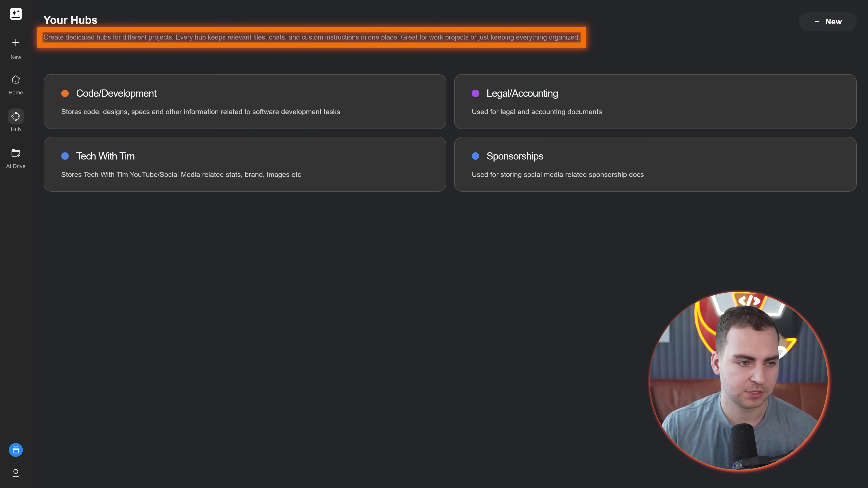
{"action": "left_click_drag", "start_coordinate": [51, 37], "coordinate": [587, 36]}
{"action": "left_click", "coordinate": [454, 49]}
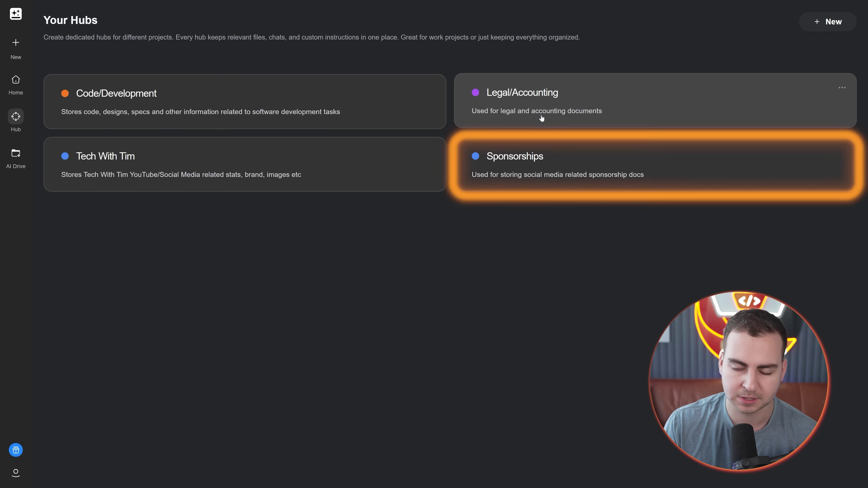
Step: Go to AI Drive and scroll through its Recent Files row
{"action": "left_click", "coordinate": [21, 154]}
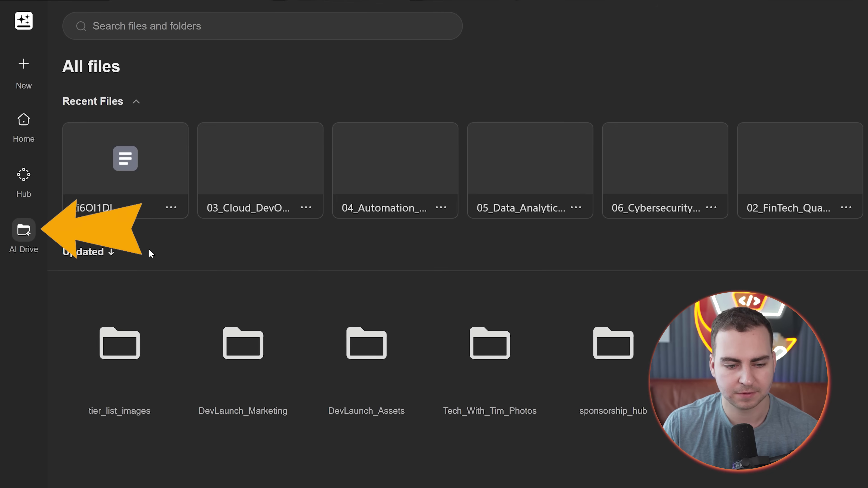
{"action": "scroll", "coordinate": [587, 209], "scroll_direction": "right", "scroll_amount": 10}
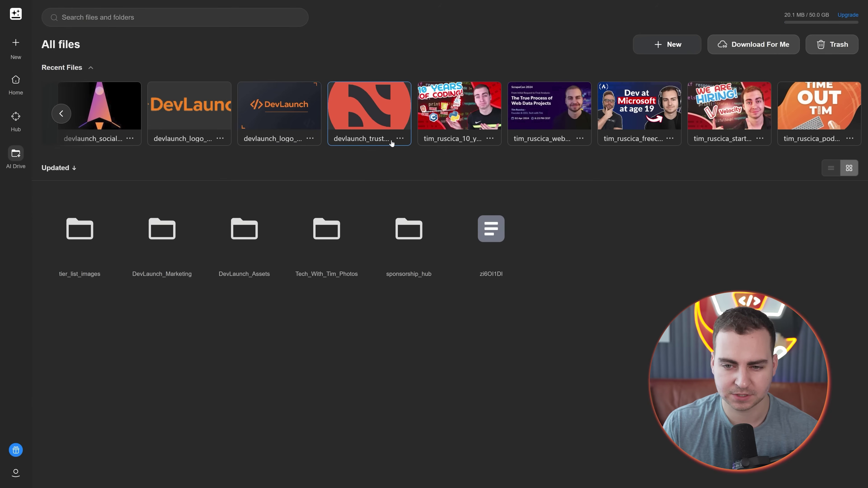
{"action": "scroll", "coordinate": [392, 143], "scroll_direction": "left", "scroll_amount": 10}
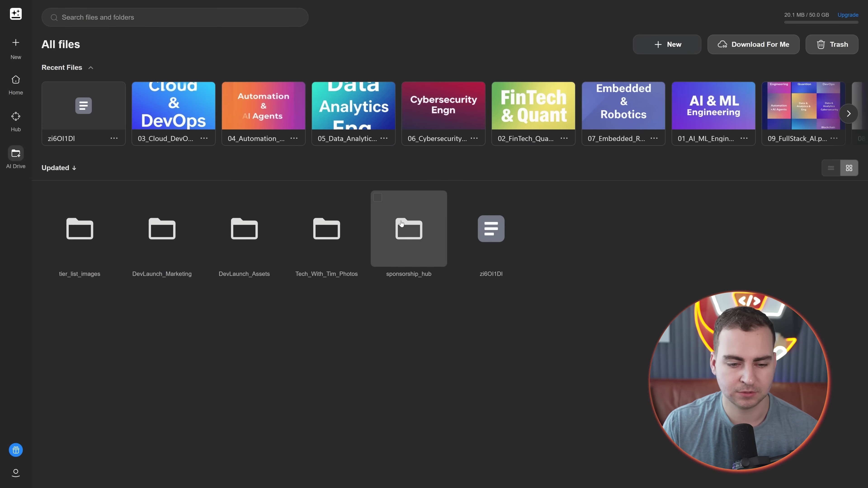
Step: Look inside the sponsorship_hub folder, return to All files, and show the New upload/folder options
{"action": "double_click", "coordinate": [418, 224]}
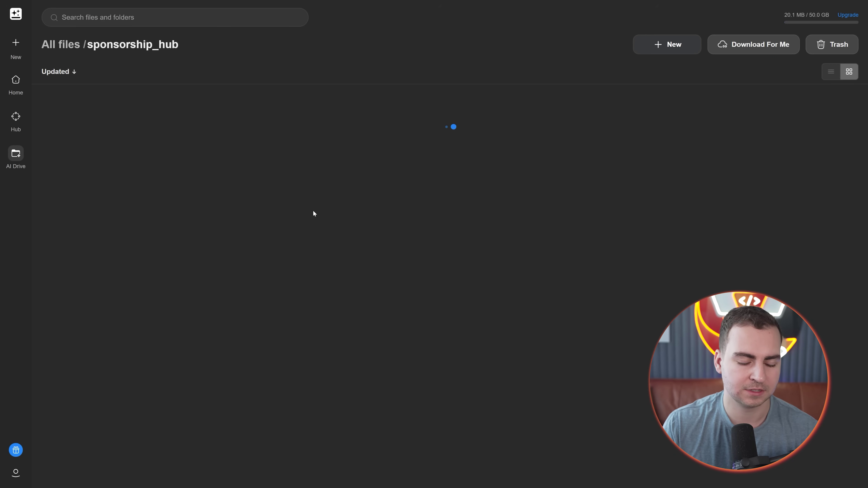
{"action": "key", "text": "alt+Left"}
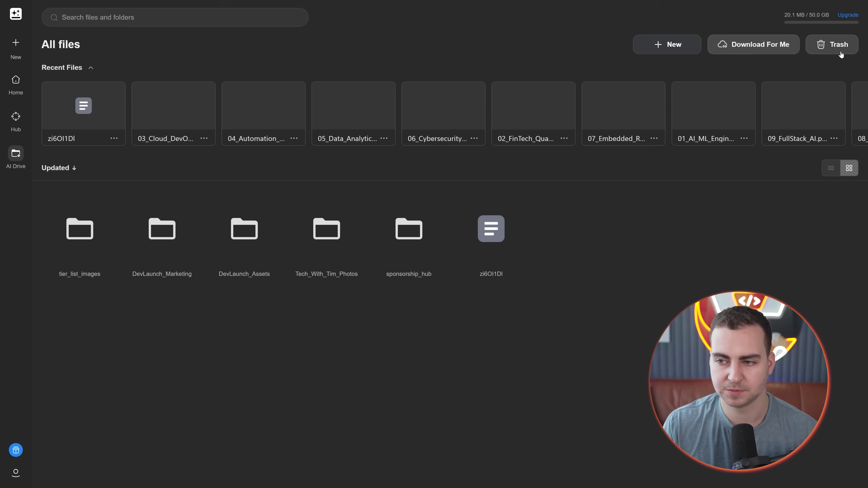
{"action": "left_click", "coordinate": [675, 46]}
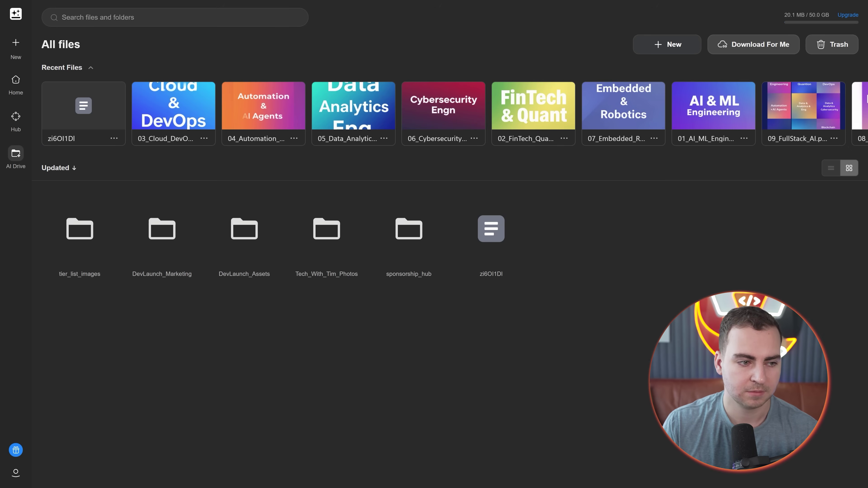
Step: From Home, ask Super Agent to download the channel host's photos for marketing assets
{"action": "mouse_move", "coordinate": [18, 60]}
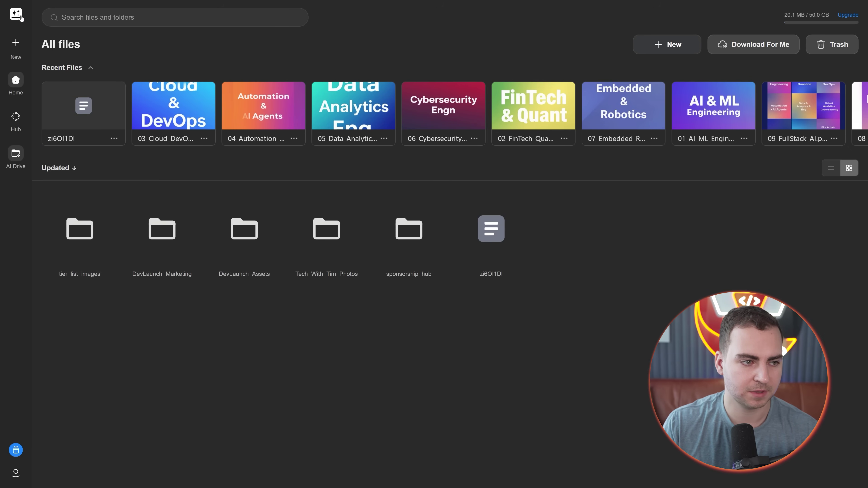
{"action": "left_click", "coordinate": [16, 82]}
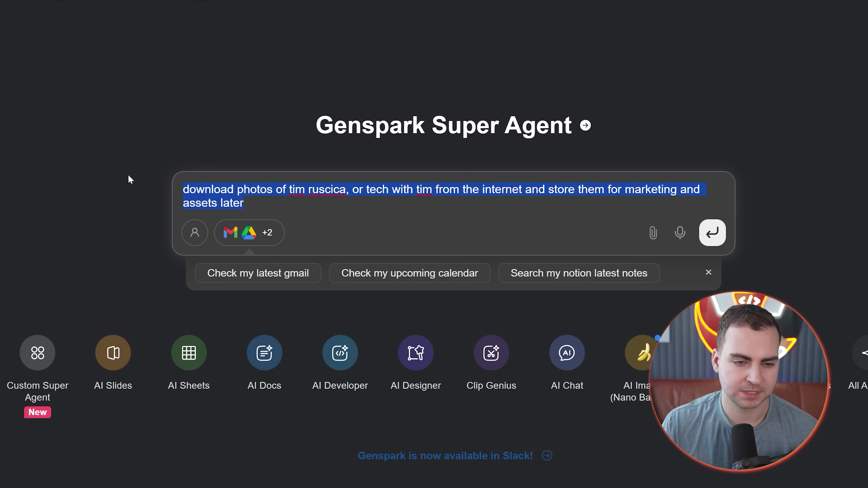
{"action": "key", "text": "Right"}
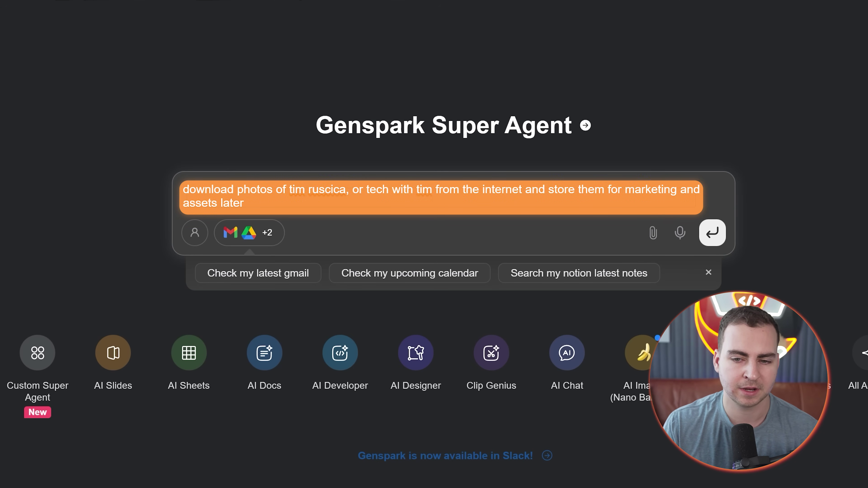
{"action": "key", "text": "Return"}
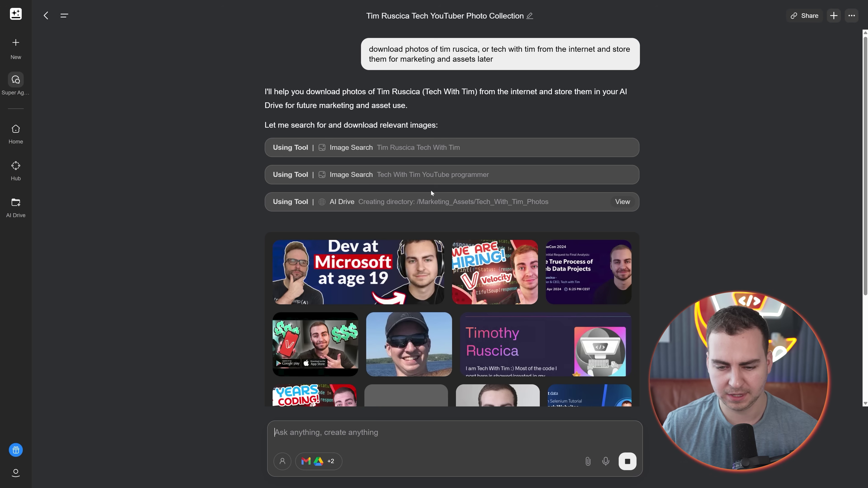
Step: Scroll through the agent's reply and select the list of eight downloaded photos
{"action": "scroll", "coordinate": [420, 194], "scroll_direction": "down", "scroll_amount": 8}
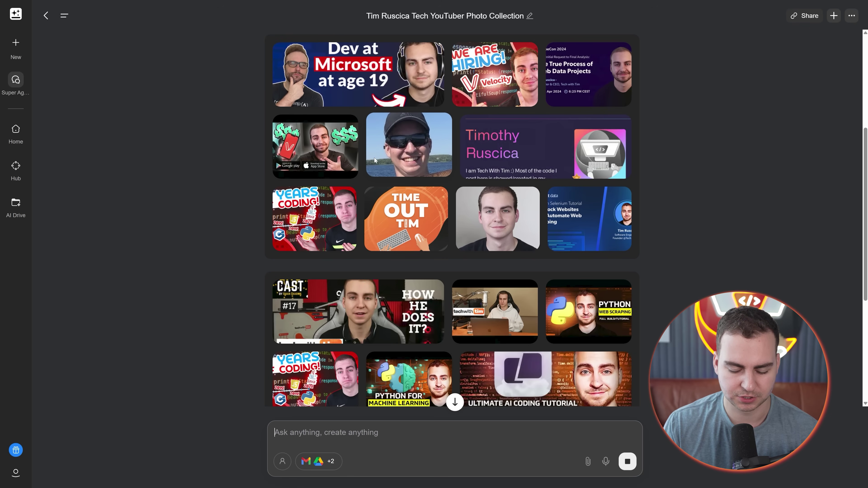
{"action": "scroll", "coordinate": [350, 151], "scroll_direction": "down", "scroll_amount": 4}
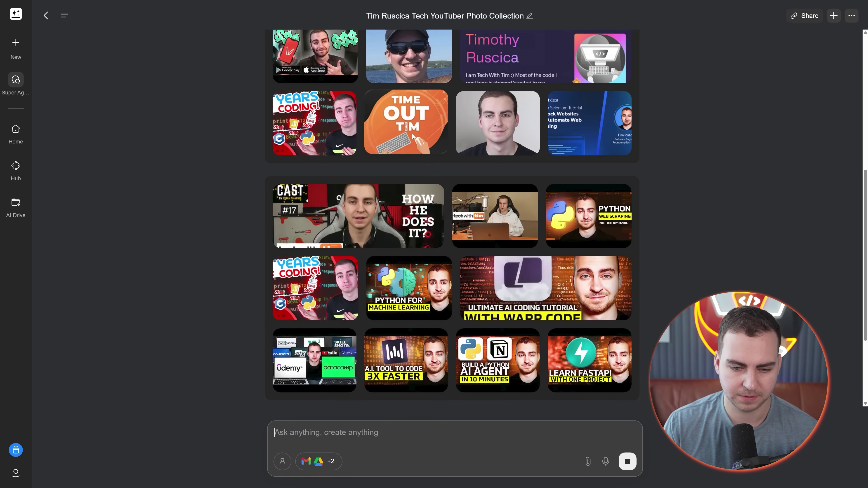
{"action": "scroll", "coordinate": [413, 136], "scroll_direction": "up", "scroll_amount": 5}
{"action": "scroll", "coordinate": [528, 168], "scroll_direction": "down", "scroll_amount": 2}
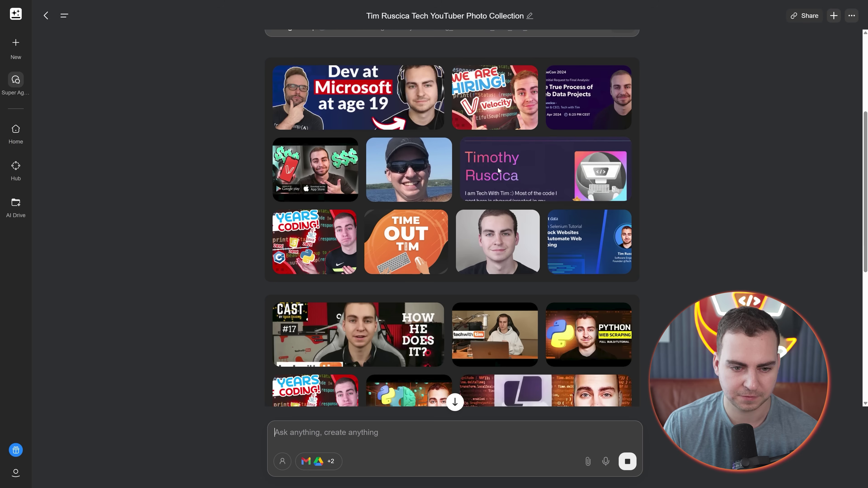
{"action": "scroll", "coordinate": [498, 167], "scroll_direction": "down", "scroll_amount": 8}
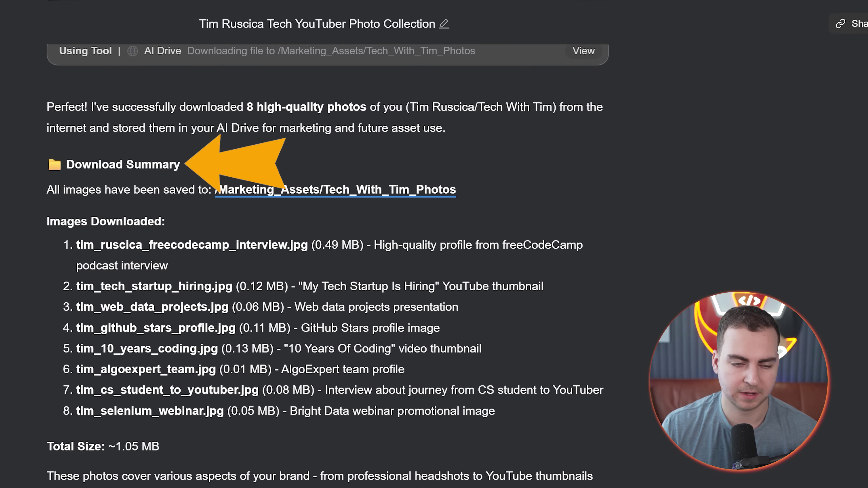
{"action": "scroll", "coordinate": [328, 240], "scroll_direction": "down", "scroll_amount": 3}
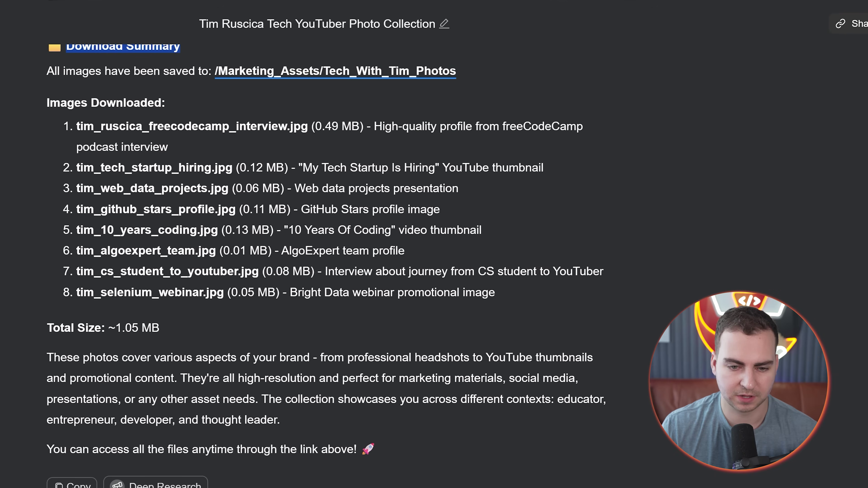
{"action": "left_click_drag", "start_coordinate": [76, 126], "coordinate": [412, 321]}
Step: Follow the Download Summary path to view the Tech_With_Tim_Photos folder in AI Drive
{"action": "scroll", "coordinate": [412, 321], "scroll_direction": "up", "scroll_amount": 2}
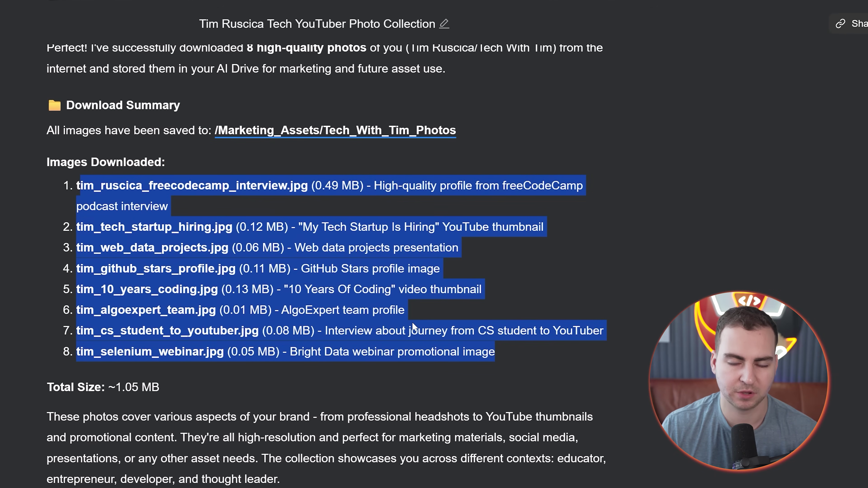
{"action": "scroll", "coordinate": [412, 324], "scroll_direction": "up", "scroll_amount": 2}
{"action": "left_click", "coordinate": [641, 209]}
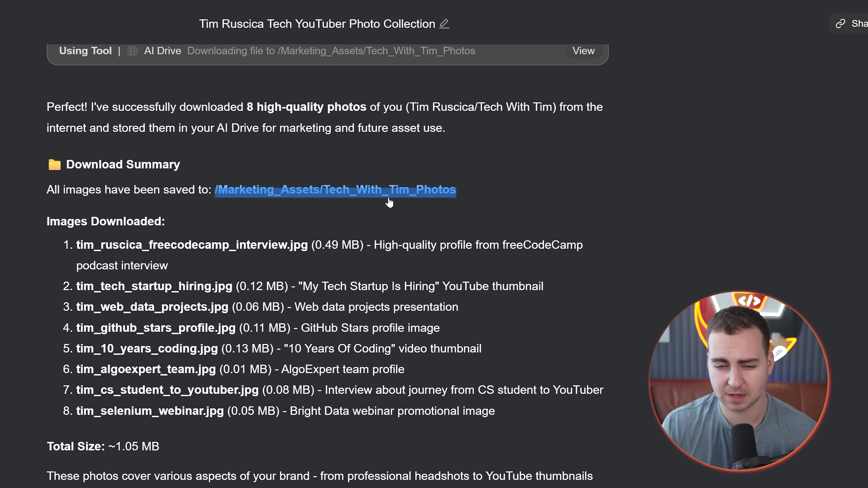
{"action": "left_click", "coordinate": [389, 193]}
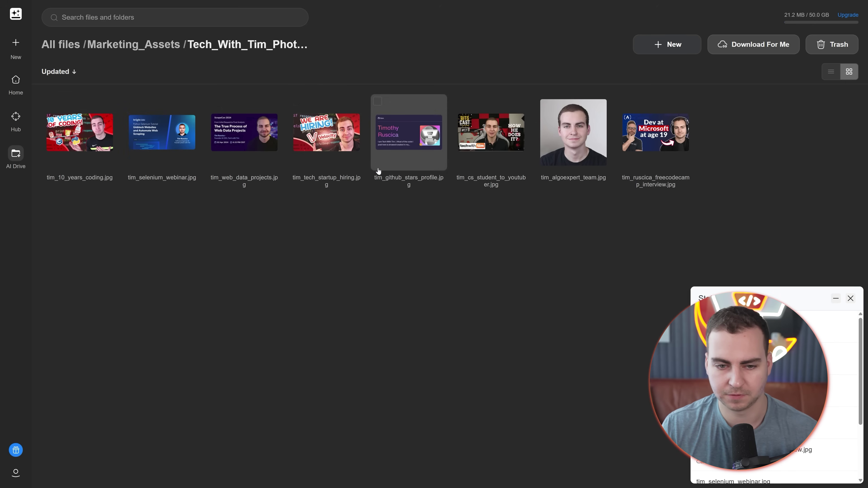
Step: Leave full screen, return to the photo collection chat, scroll to its end, and re-enter full screen
{"action": "key", "text": "F11"}
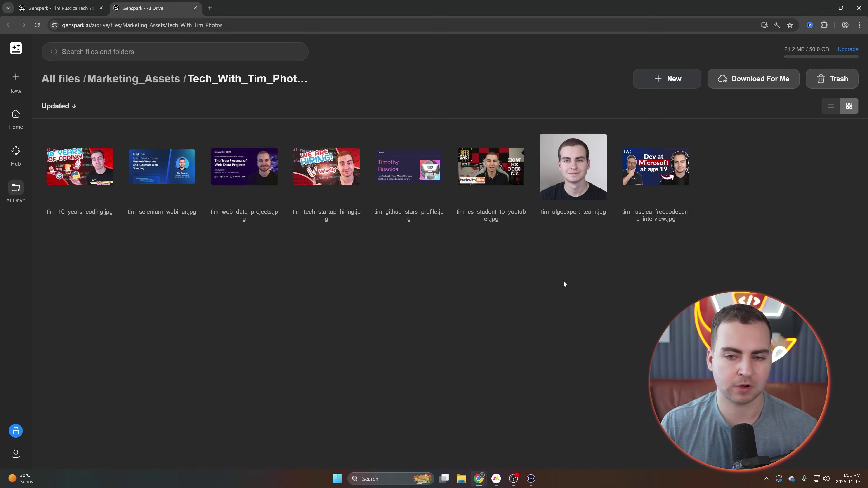
{"action": "left_click", "coordinate": [52, 9]}
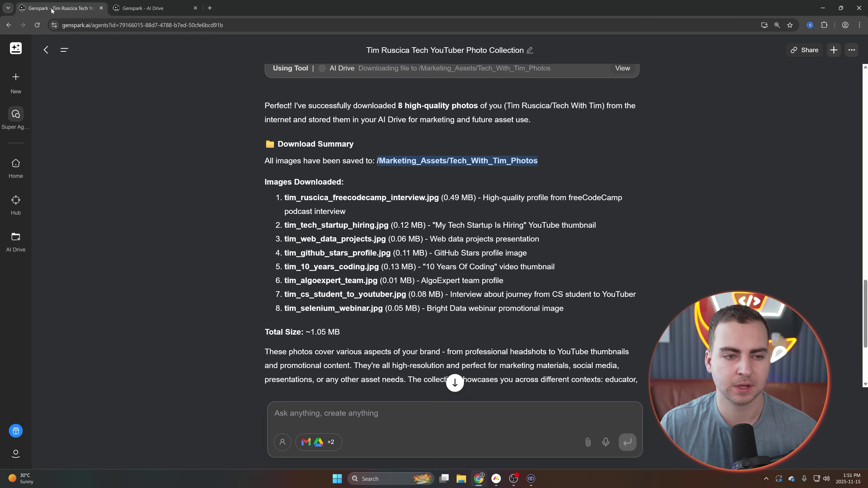
{"action": "scroll", "coordinate": [471, 271], "scroll_direction": "down", "scroll_amount": 3}
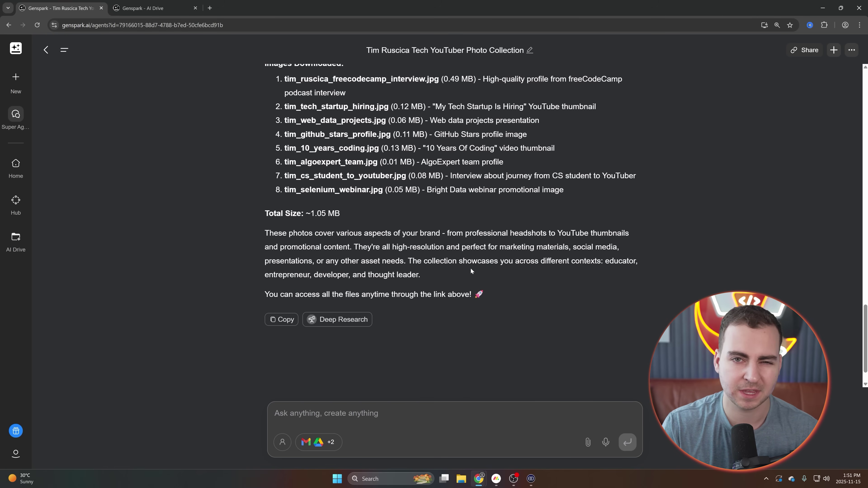
{"action": "key", "text": "F11"}
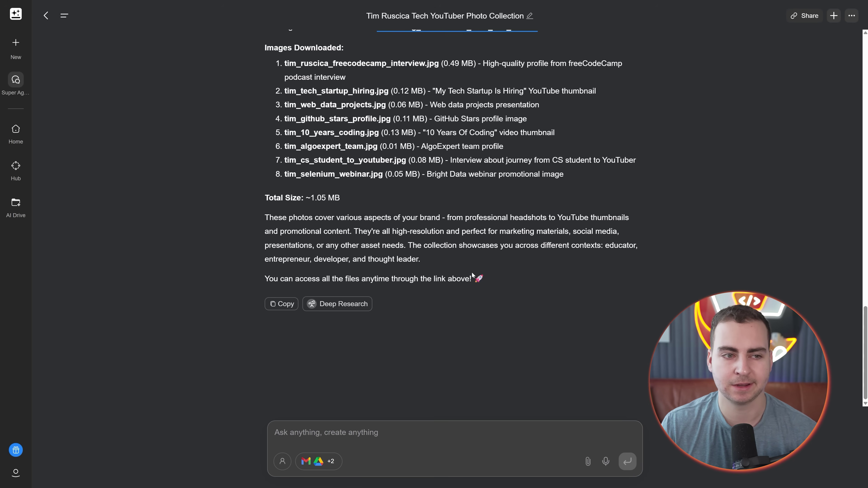
{"action": "mouse_move", "coordinate": [16, 42]}
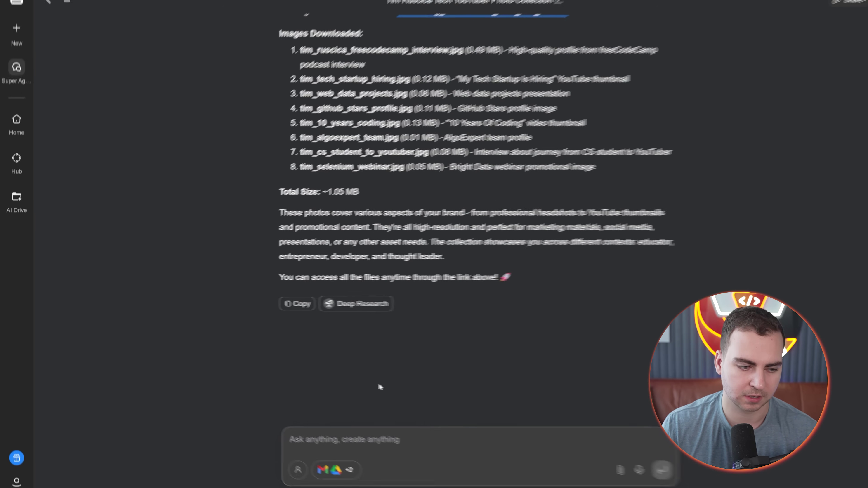
Step: Send Super Agent the DevLaunch research prompt requesting logo assets and a comprehensive mentorship guide
{"action": "type", "text": "research devlaunch mentorship and create a comprehensive document explaining it, the members, testimonials etc. then download assets on the internet like the devlaunch logo"}
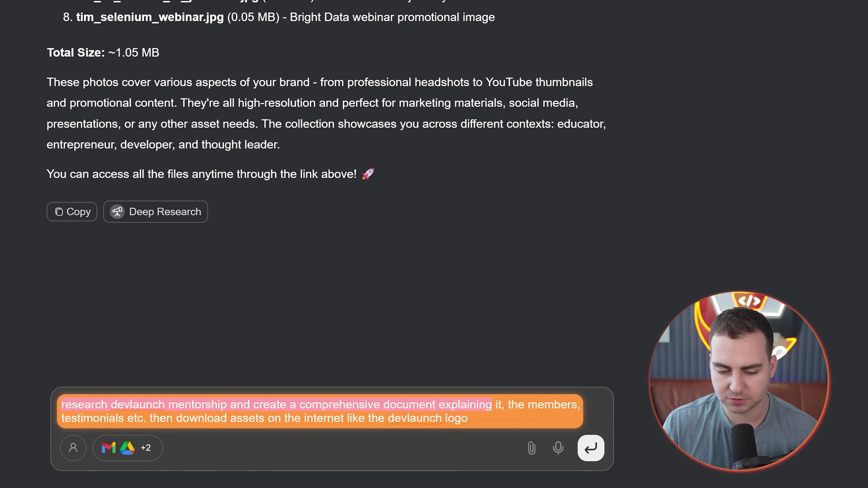
{"action": "left_click", "coordinate": [446, 418]}
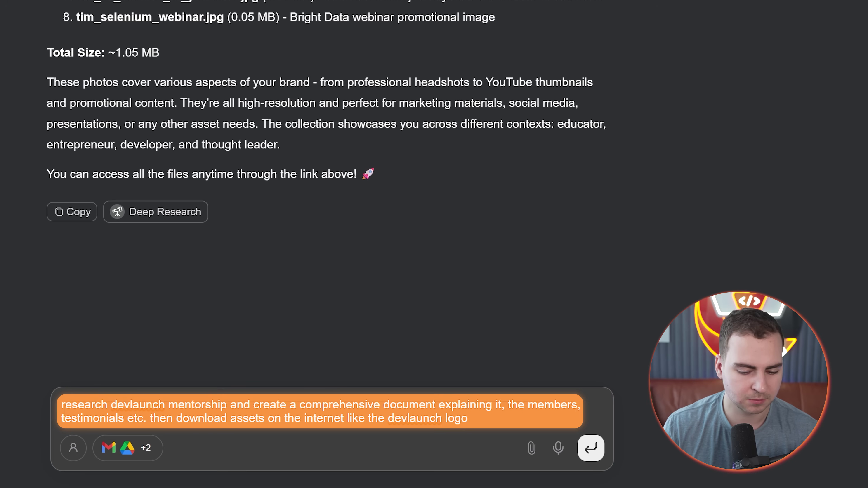
{"action": "key", "text": "Return"}
{"action": "scroll", "coordinate": [494, 125], "scroll_direction": "down", "scroll_amount": 3}
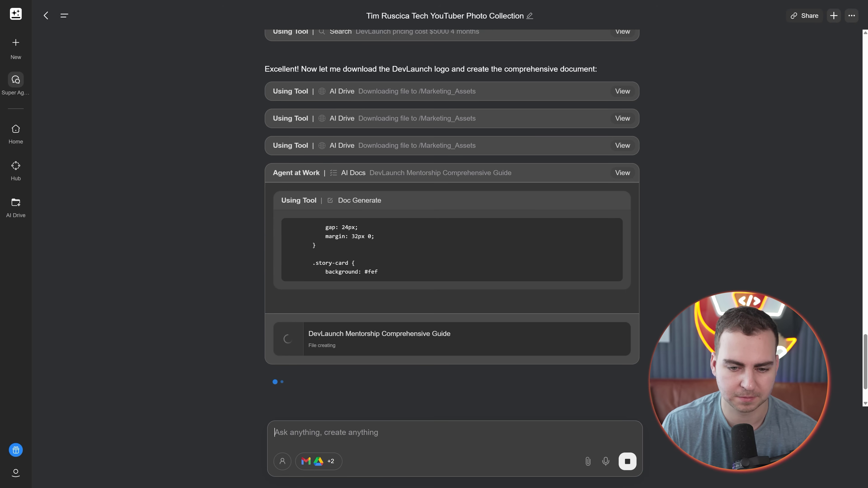
{"action": "scroll", "coordinate": [365, 246], "scroll_direction": "down", "scroll_amount": 1}
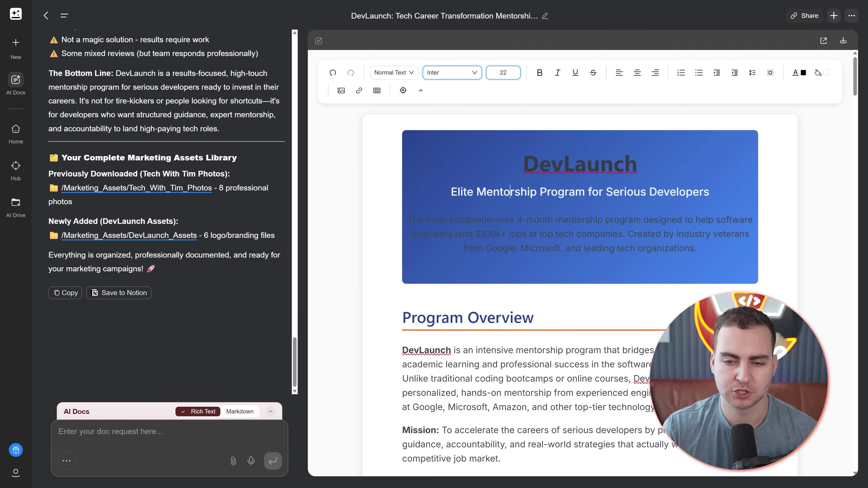
Step: Select the DevLaunch hero text, then scroll through the overview, pricing, success stories and testimonials
{"action": "left_click_drag", "start_coordinate": [524, 164], "coordinate": [697, 248]}
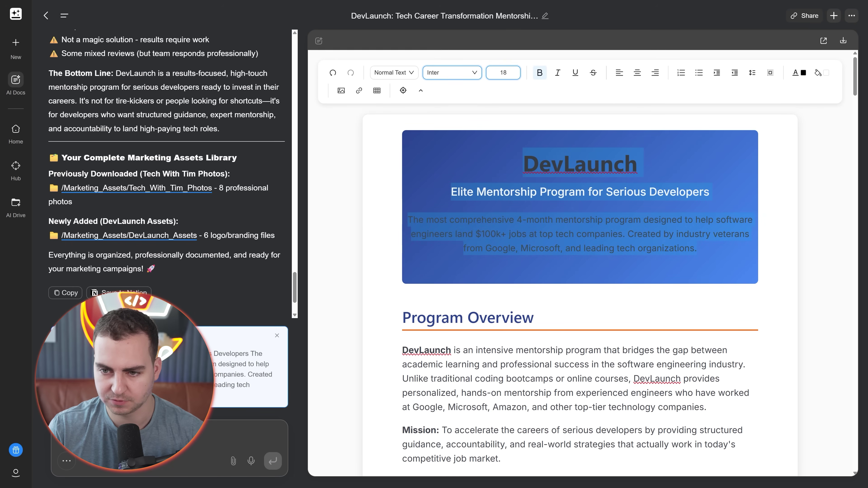
{"action": "scroll", "coordinate": [580, 260], "scroll_direction": "down", "scroll_amount": 5}
{"action": "left_click", "coordinate": [565, 233]}
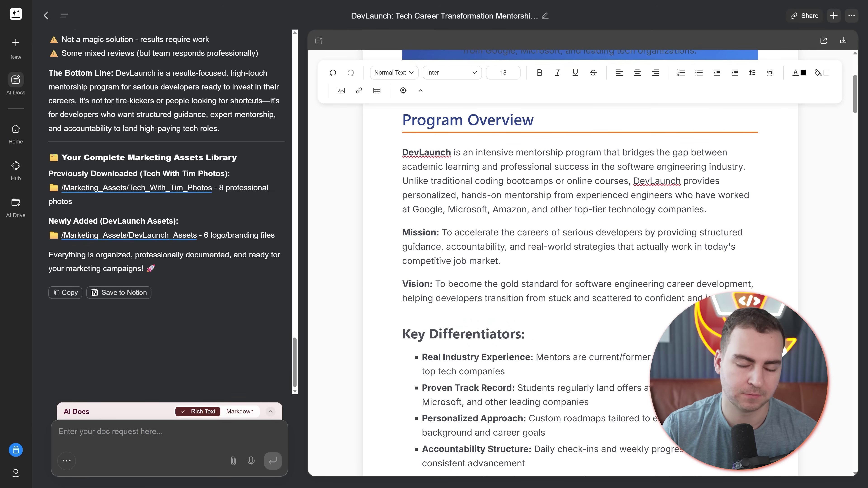
{"action": "scroll", "coordinate": [580, 260], "scroll_direction": "down", "scroll_amount": 15}
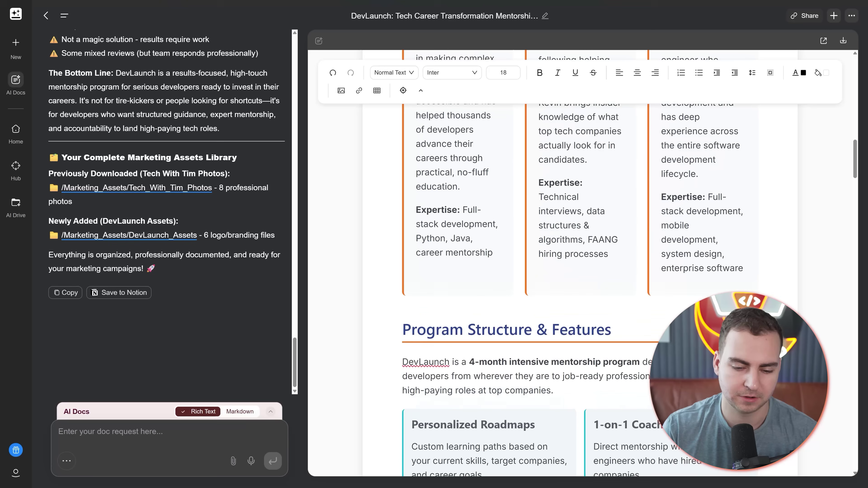
{"action": "scroll", "coordinate": [580, 260], "scroll_direction": "down", "scroll_amount": 15}
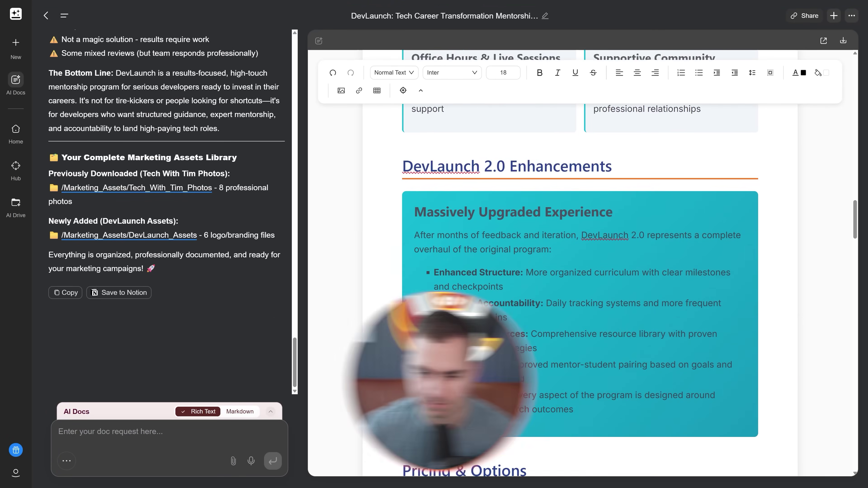
{"action": "scroll", "coordinate": [580, 260], "scroll_direction": "down", "scroll_amount": 14}
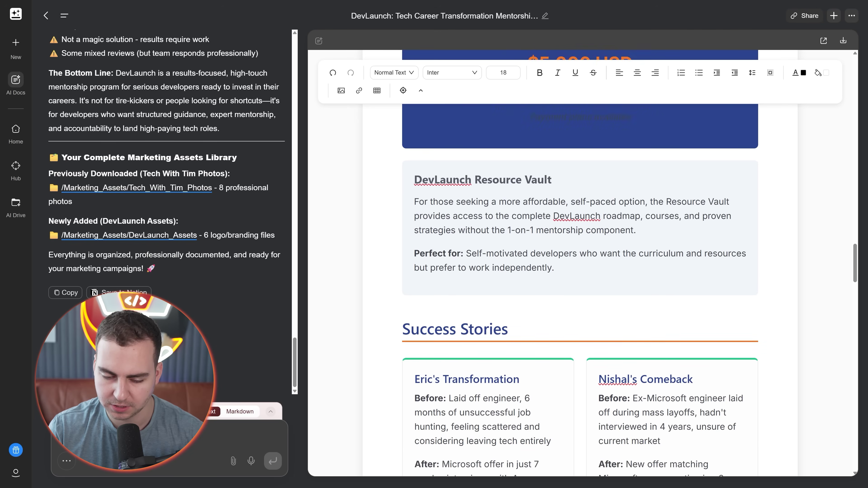
{"action": "scroll", "coordinate": [580, 260], "scroll_direction": "down", "scroll_amount": 10}
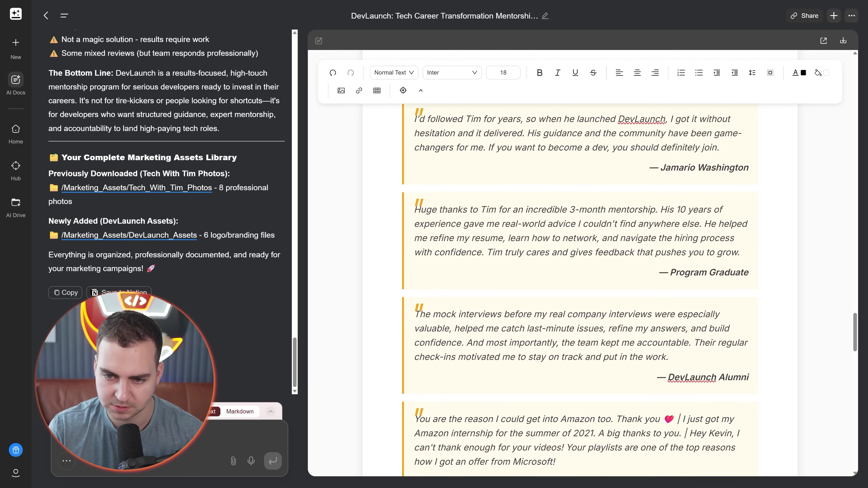
{"action": "scroll", "coordinate": [580, 259], "scroll_direction": "down", "scroll_amount": 12}
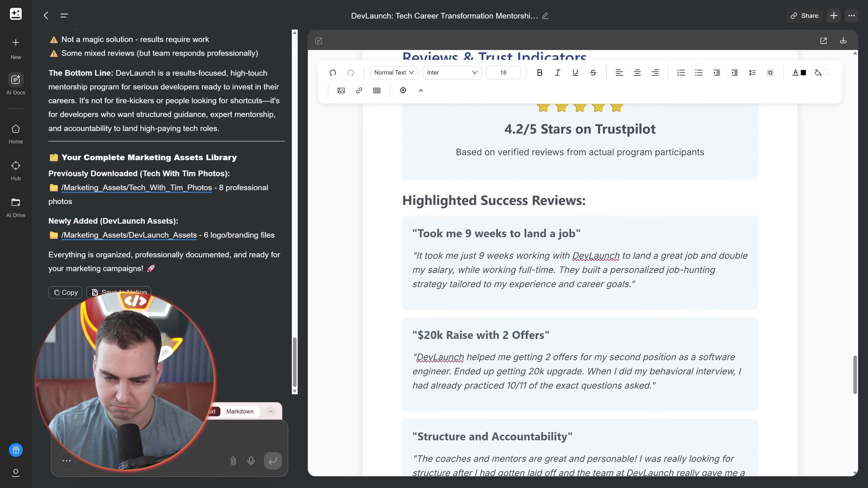
{"action": "scroll", "coordinate": [580, 260], "scroll_direction": "down", "scroll_amount": 5}
{"action": "scroll", "coordinate": [580, 260], "scroll_direction": "up", "scroll_amount": 10}
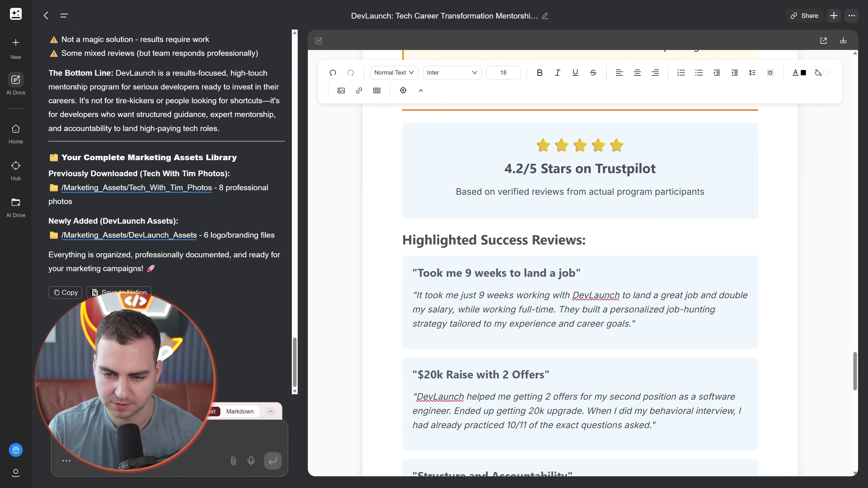
{"action": "scroll", "coordinate": [580, 260], "scroll_direction": "down", "scroll_amount": 15}
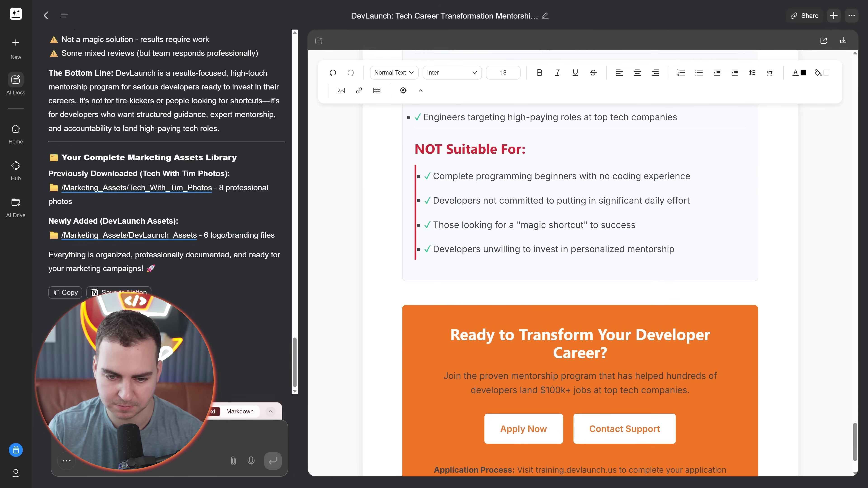
{"action": "scroll", "coordinate": [580, 259], "scroll_direction": "up", "scroll_amount": 3}
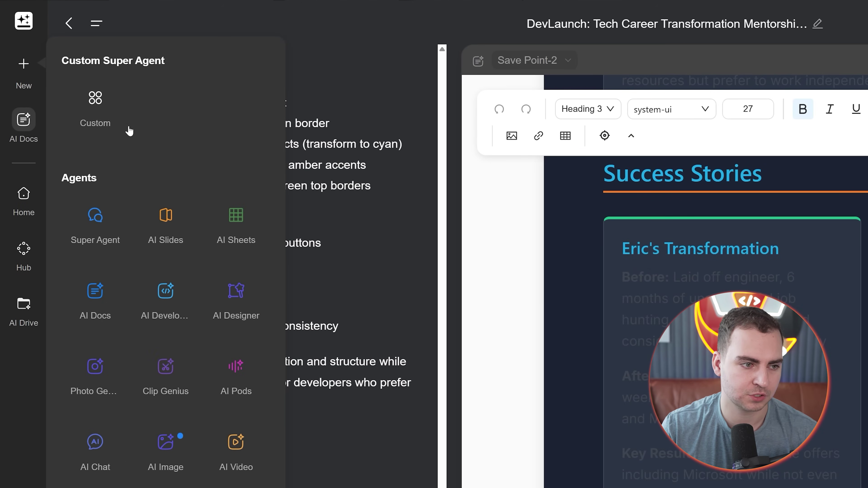
Step: Go home, save the Personalization settings, then reopen them and choose Auto Research
{"action": "left_click", "coordinate": [34, 25]}
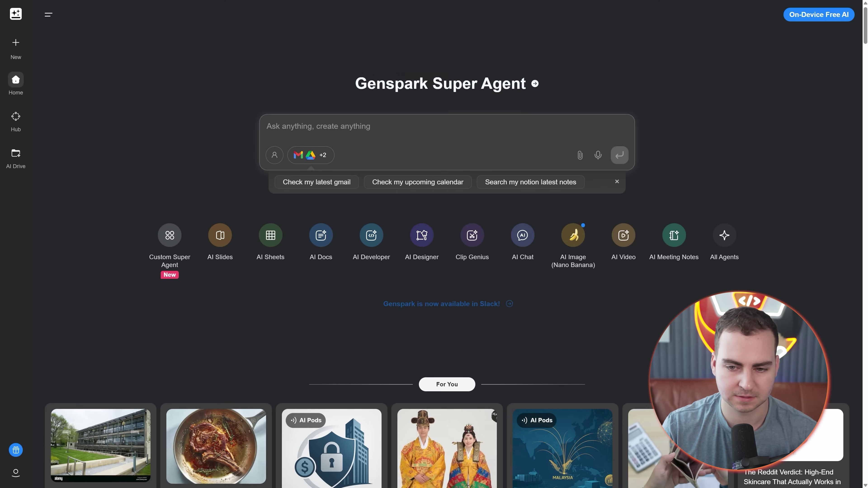
{"action": "left_click", "coordinate": [275, 155]}
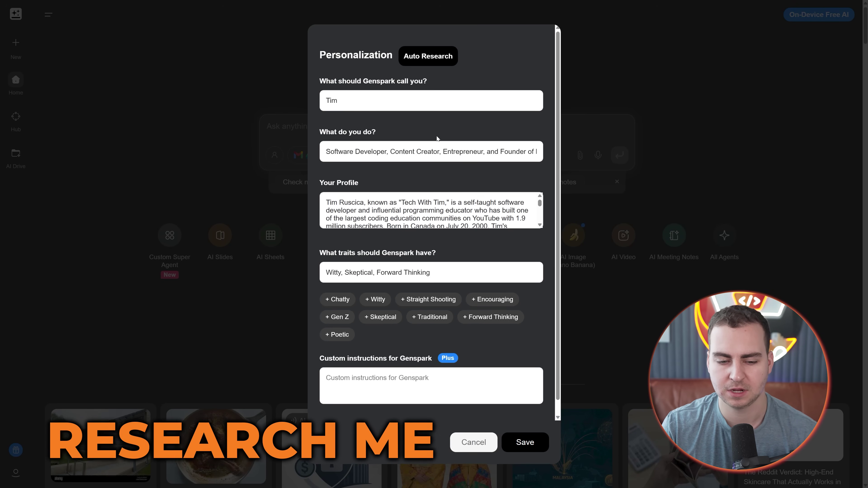
{"action": "scroll", "coordinate": [436, 137], "scroll_direction": "down", "scroll_amount": 1}
{"action": "scroll", "coordinate": [436, 137], "scroll_direction": "up", "scroll_amount": 1}
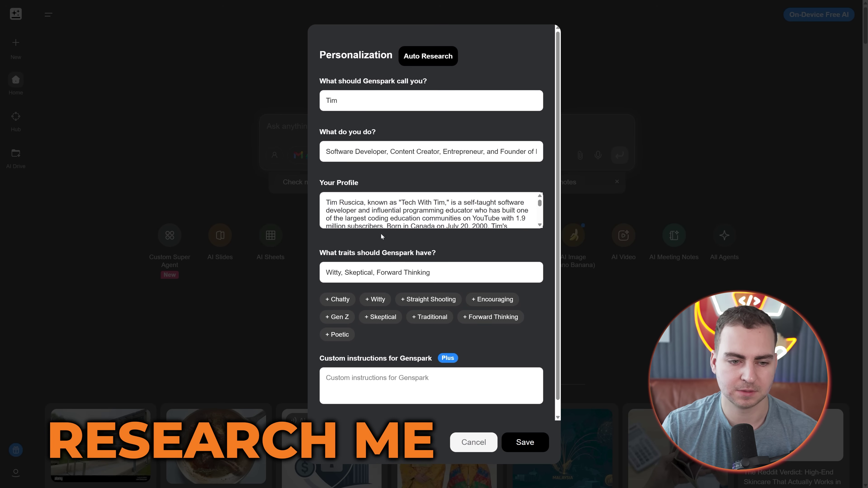
{"action": "left_click", "coordinate": [526, 442]}
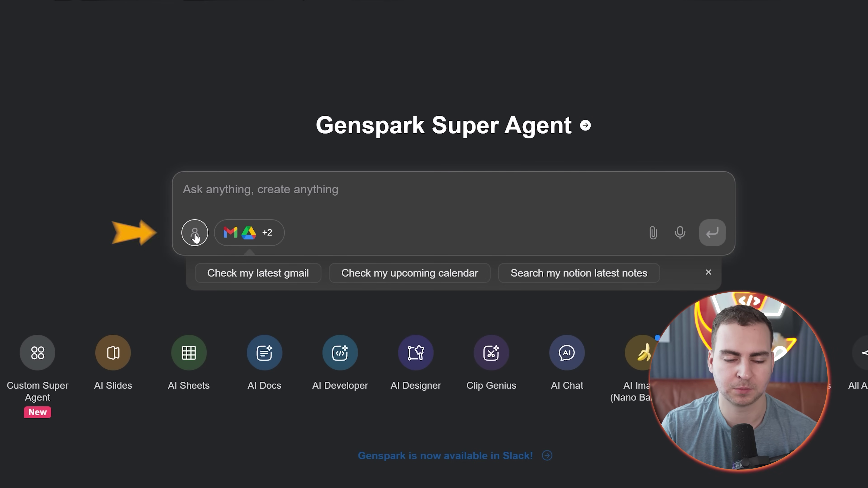
{"action": "left_click", "coordinate": [195, 234]}
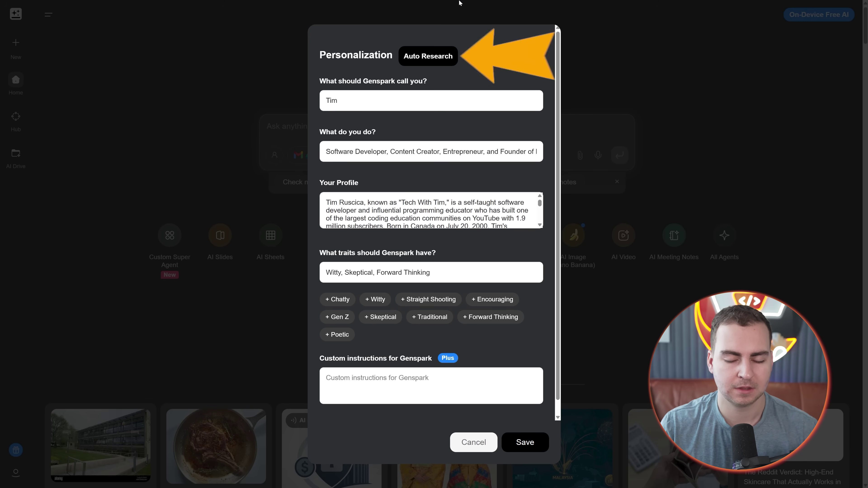
{"action": "left_click", "coordinate": [428, 56]}
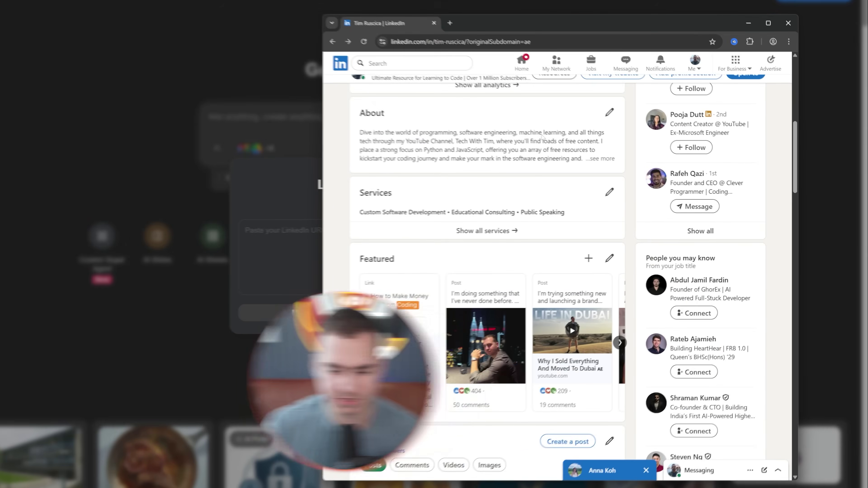
Step: Paste the LinkedIn profile URL and run Auto Research on it
{"action": "scroll", "coordinate": [523, 170], "scroll_direction": "down", "scroll_amount": 10}
{"action": "scroll", "coordinate": [523, 171], "scroll_direction": "up", "scroll_amount": 2}
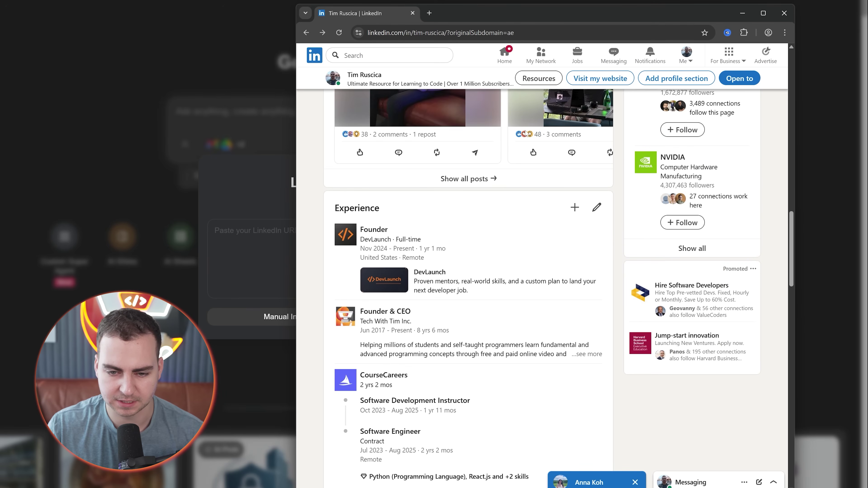
{"action": "scroll", "coordinate": [523, 135], "scroll_direction": "up", "scroll_amount": 3}
{"action": "scroll", "coordinate": [523, 135], "scroll_direction": "down", "scroll_amount": 15}
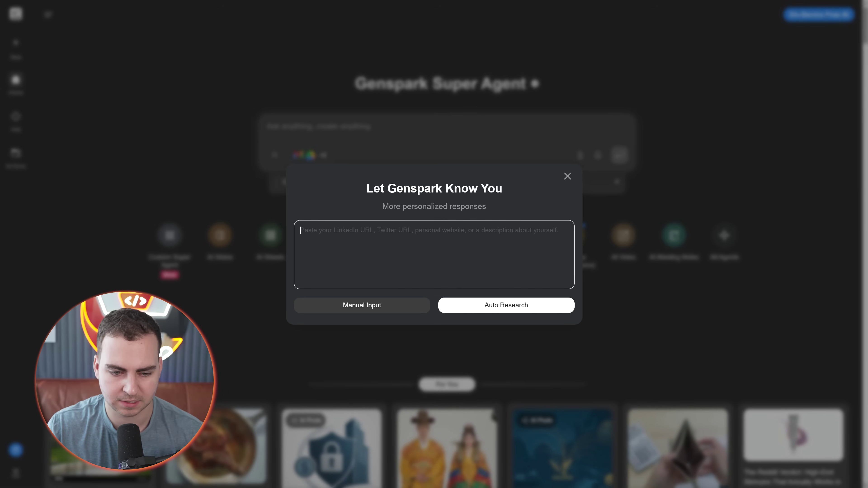
{"action": "type", "text": "https://www.linkedin.com/in/tim-ruscica/?originalSubdomain=ae"}
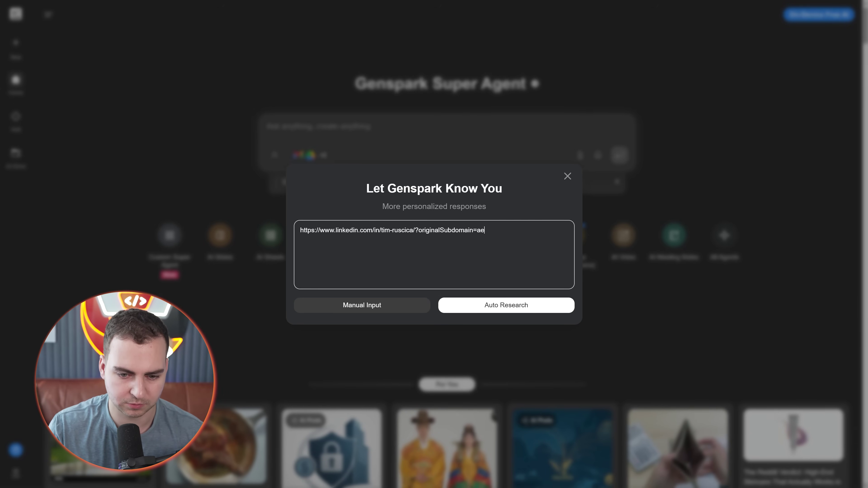
{"action": "left_click", "coordinate": [499, 306]}
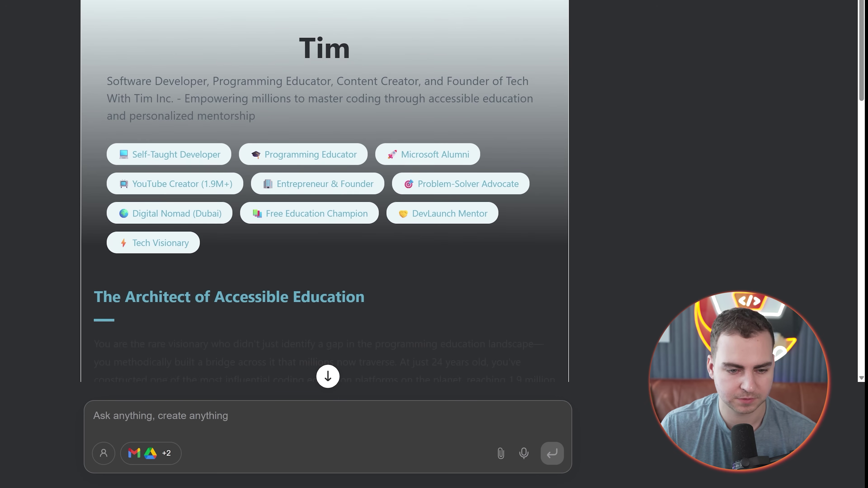
Step: Apply the researched occupation, profile and traits Witty, Skeptical, Forward Thinking, and save
{"action": "scroll", "coordinate": [321, 104], "scroll_direction": "down", "scroll_amount": 10}
{"action": "left_click", "coordinate": [287, 224]}
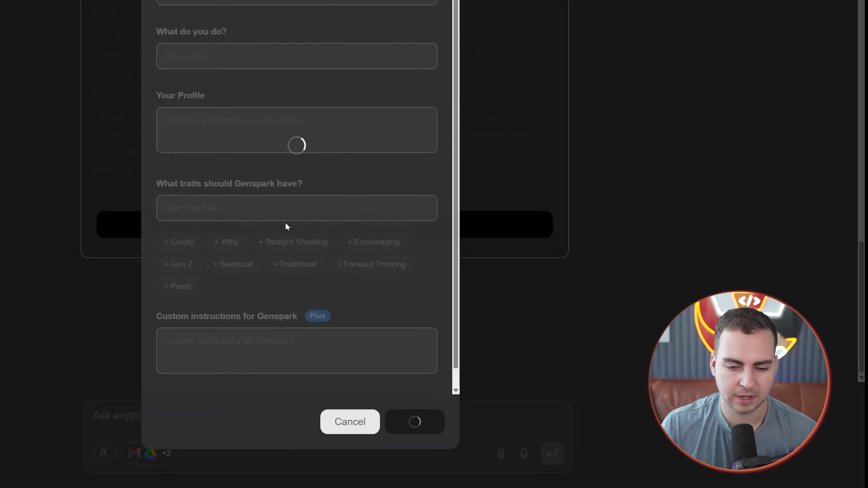
{"action": "scroll", "coordinate": [417, 160], "scroll_direction": "down", "scroll_amount": 1}
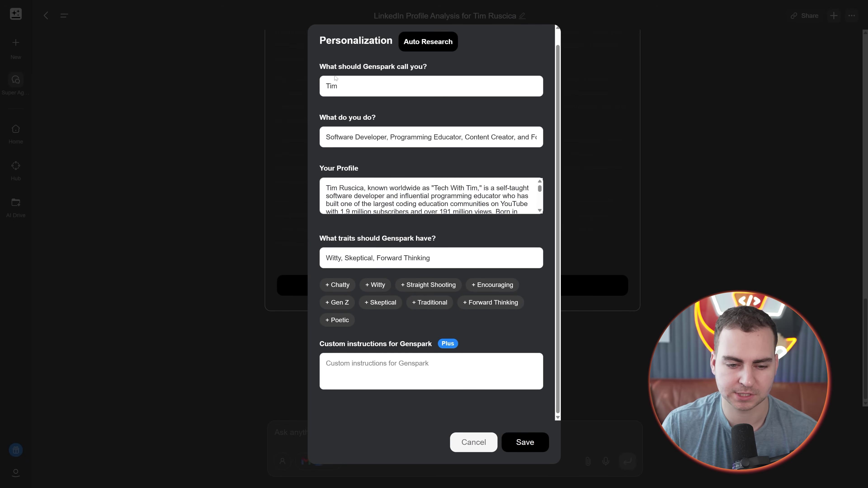
{"action": "left_click", "coordinate": [526, 443]}
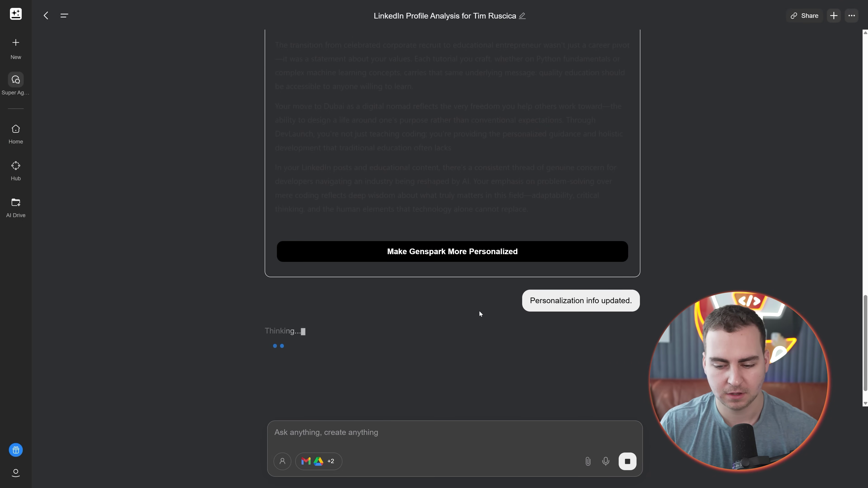
Step: Return to the Super Agent home and open the full Tools catalogue from the Gmail/Drive chip
{"action": "left_click", "coordinate": [17, 14]}
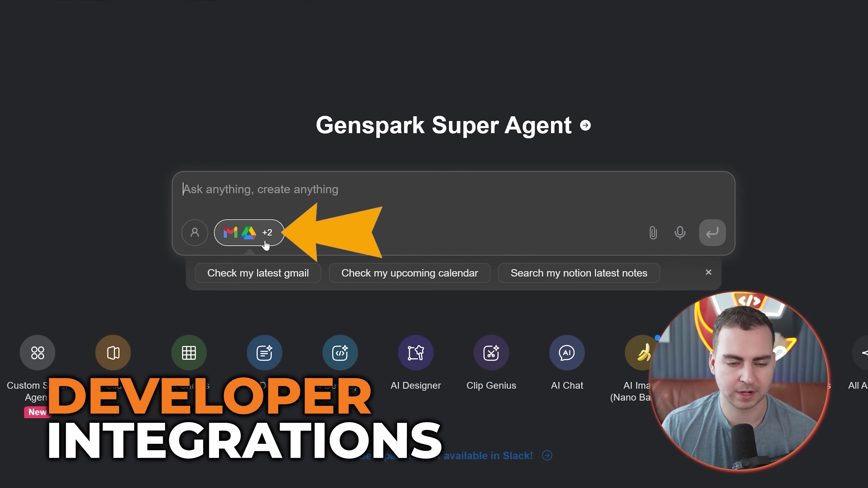
{"action": "left_click", "coordinate": [266, 238]}
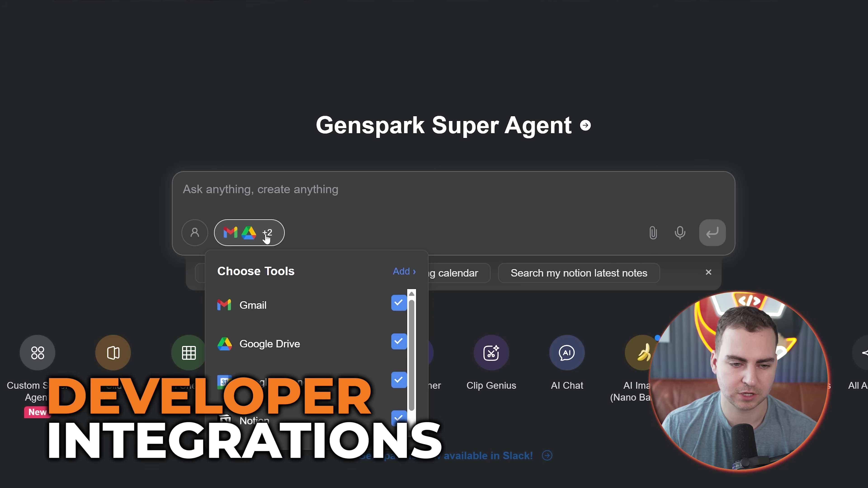
{"action": "scroll", "coordinate": [308, 304], "scroll_direction": "down", "scroll_amount": 1}
{"action": "scroll", "coordinate": [294, 291], "scroll_direction": "up", "scroll_amount": 1}
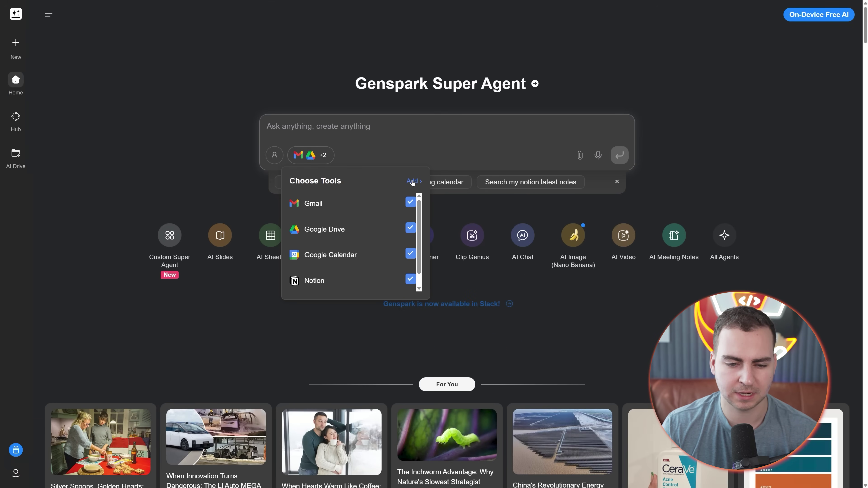
{"action": "left_click", "coordinate": [404, 271]}
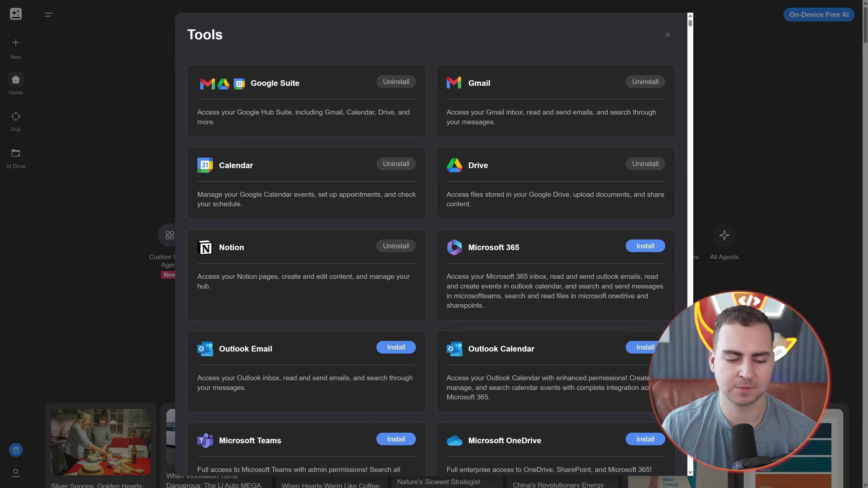
Step: Open the Add new MCP server form, set Server Type to StreamableHttp, then dismiss it unfilled
{"action": "scroll", "coordinate": [431, 240], "scroll_direction": "down", "scroll_amount": 15}
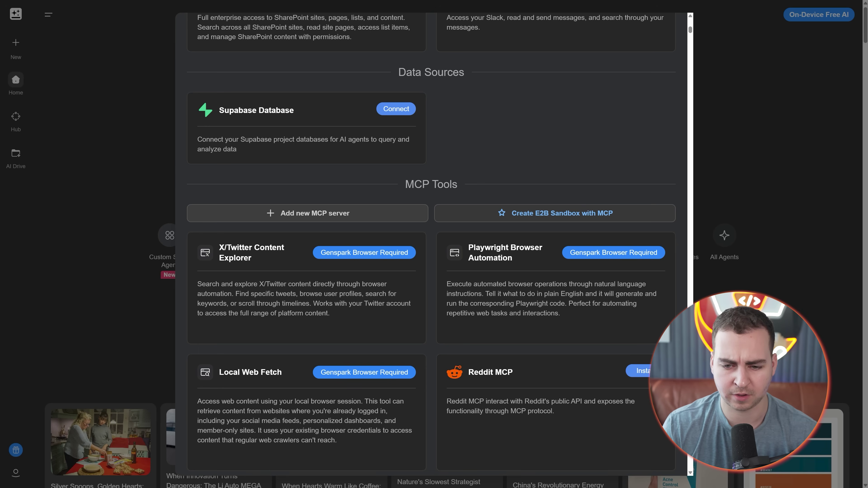
{"action": "scroll", "coordinate": [432, 244], "scroll_direction": "down", "scroll_amount": 8}
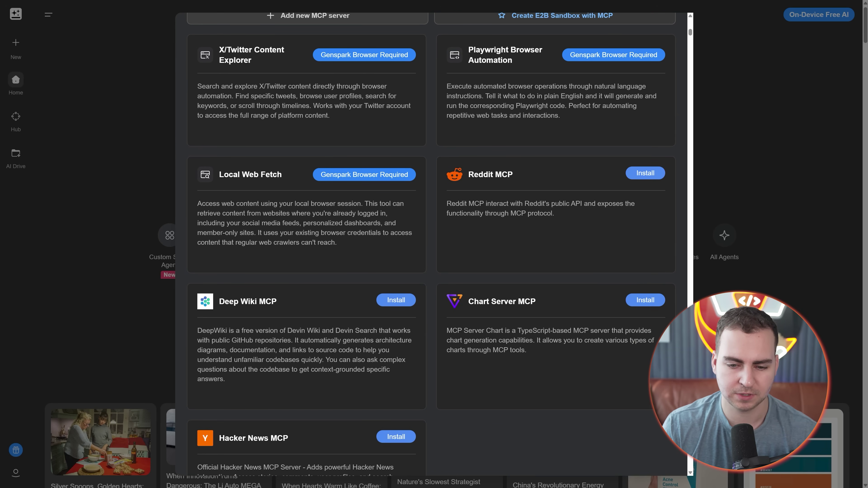
{"action": "scroll", "coordinate": [600, 183], "scroll_direction": "up", "scroll_amount": 7}
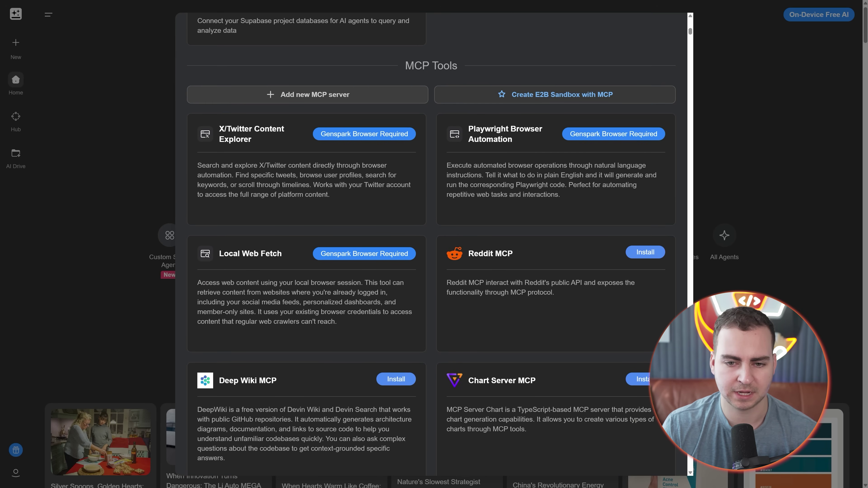
{"action": "left_click", "coordinate": [368, 178]}
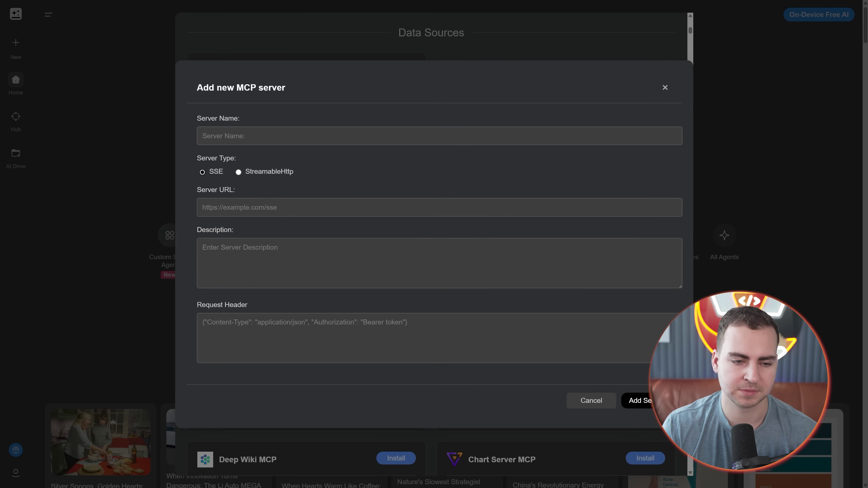
{"action": "left_click_drag", "start_coordinate": [207, 171], "coordinate": [202, 190]}
{"action": "left_click", "coordinate": [249, 175]}
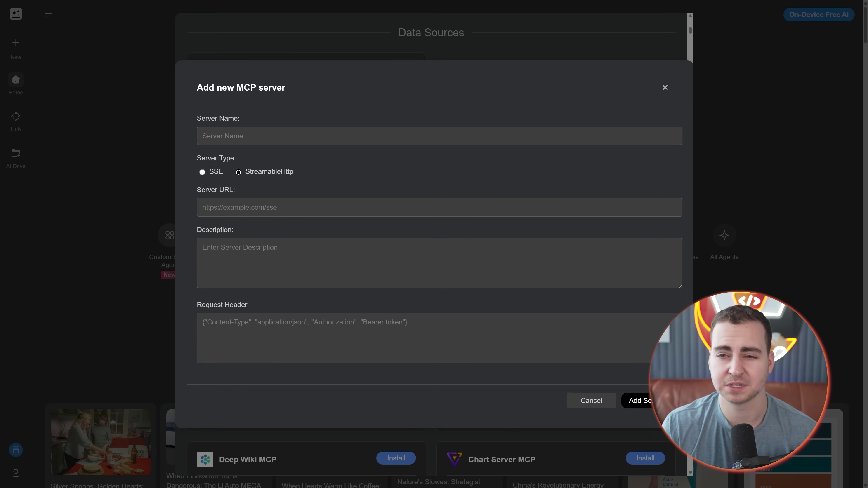
{"action": "key", "text": "Escape"}
{"action": "scroll", "coordinate": [431, 239], "scroll_direction": "up", "scroll_amount": 12}
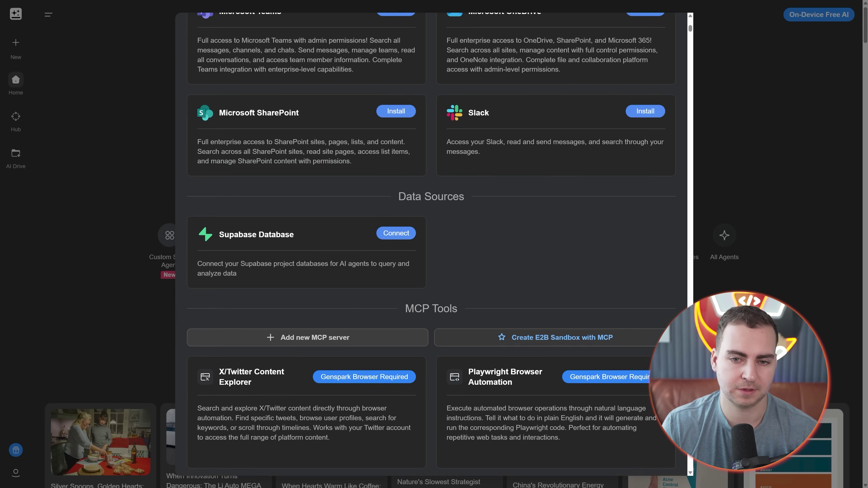
Step: Close the Tools catalogue and start a new AI Developer project from the New panel
{"action": "scroll", "coordinate": [431, 239], "scroll_direction": "up", "scroll_amount": 5}
{"action": "left_click", "coordinate": [776, 118]}
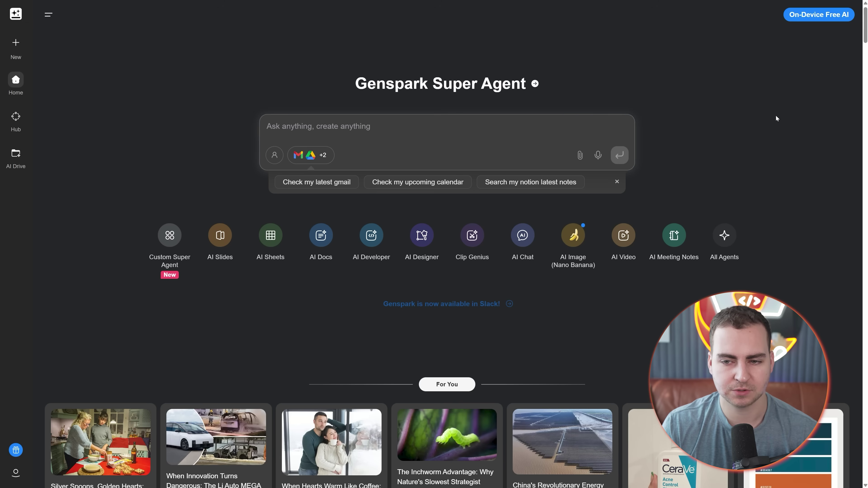
{"action": "mouse_move", "coordinate": [16, 43]}
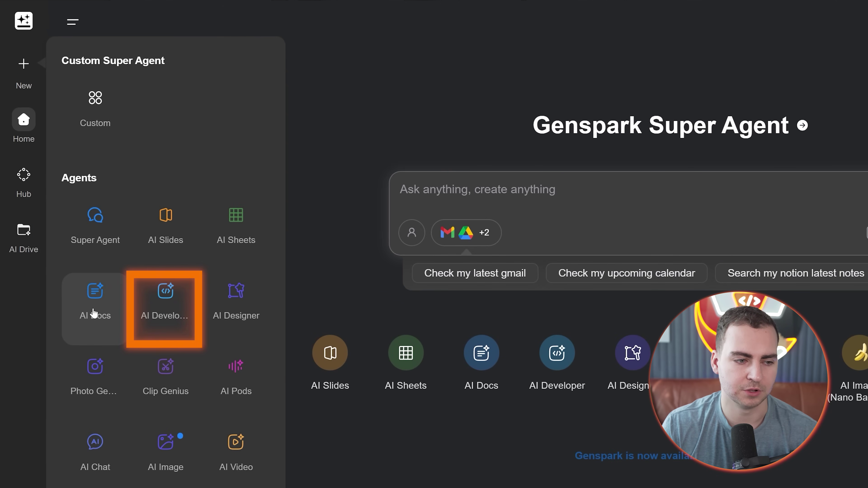
{"action": "left_click", "coordinate": [169, 297]}
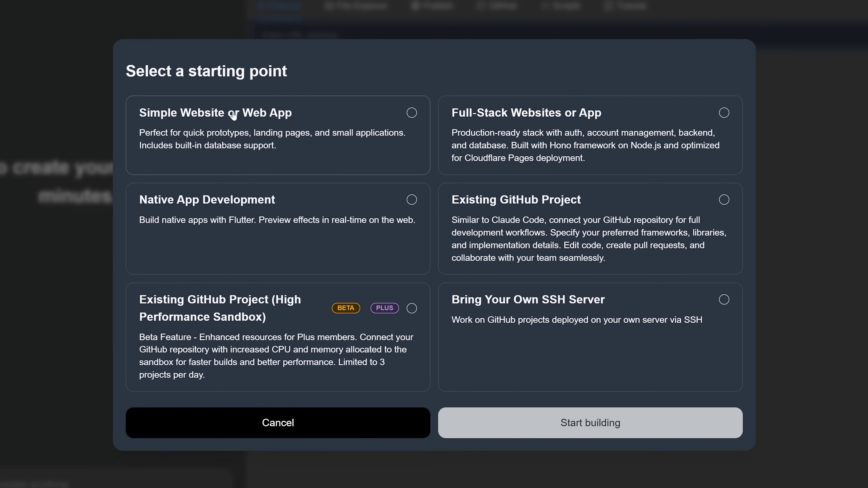
Step: Choose the Simple Website or Web App starting point and start building it
{"action": "left_click", "coordinate": [257, 130]}
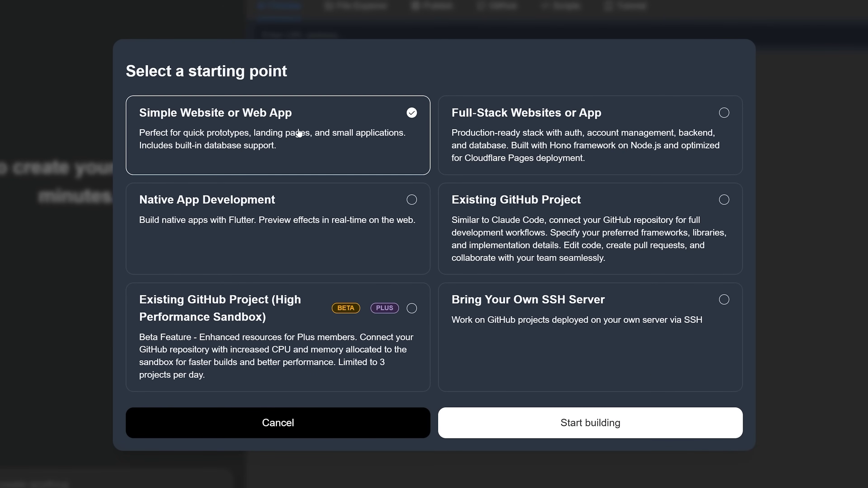
{"action": "left_click", "coordinate": [591, 435]}
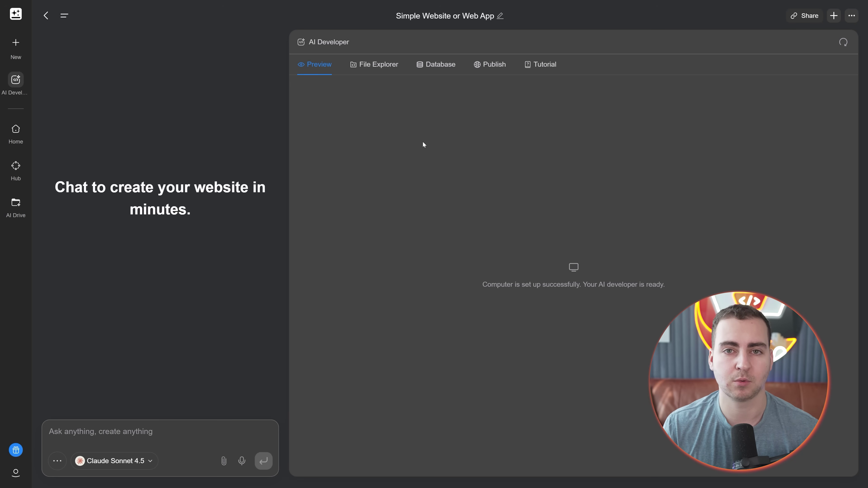
Step: Paste the Python developer roadmap landing-page brief, keep Claude Sonnet 4.5, and send it
{"action": "key", "text": "ctrl+v"}
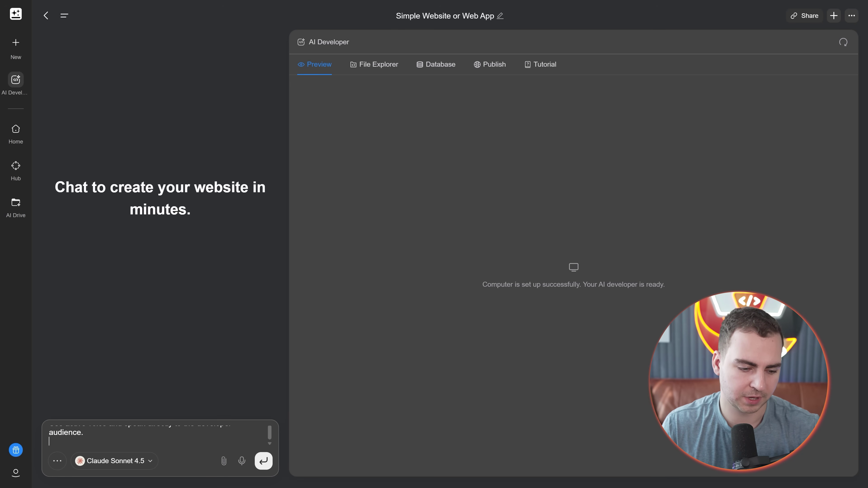
{"action": "scroll", "coordinate": [160, 441], "scroll_direction": "up", "scroll_amount": 10}
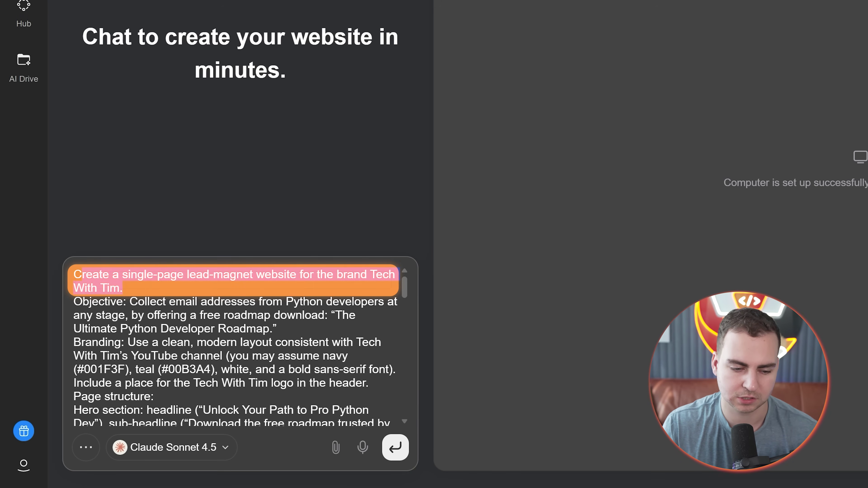
{"action": "left_click", "coordinate": [122, 288]}
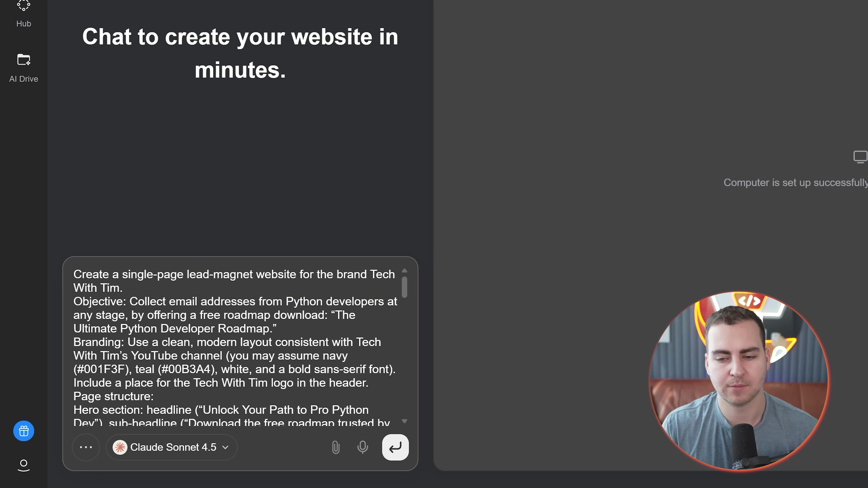
{"action": "scroll", "coordinate": [233, 342], "scroll_direction": "down", "scroll_amount": 15}
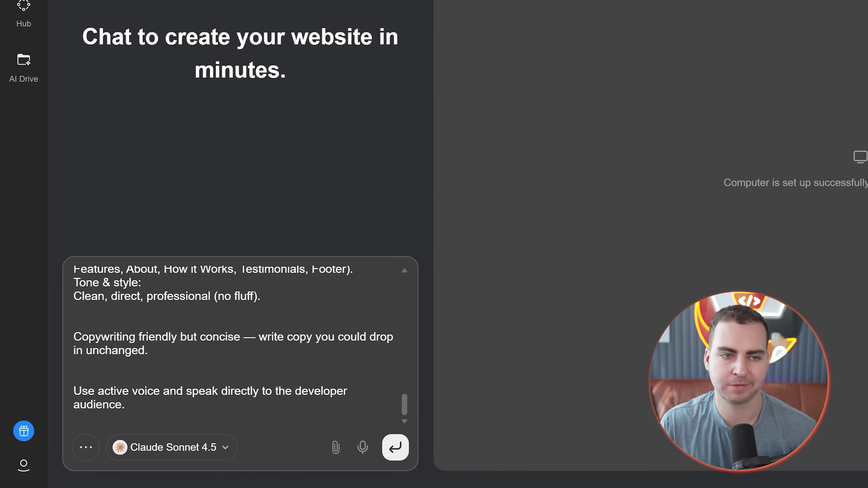
{"action": "left_click", "coordinate": [207, 451]}
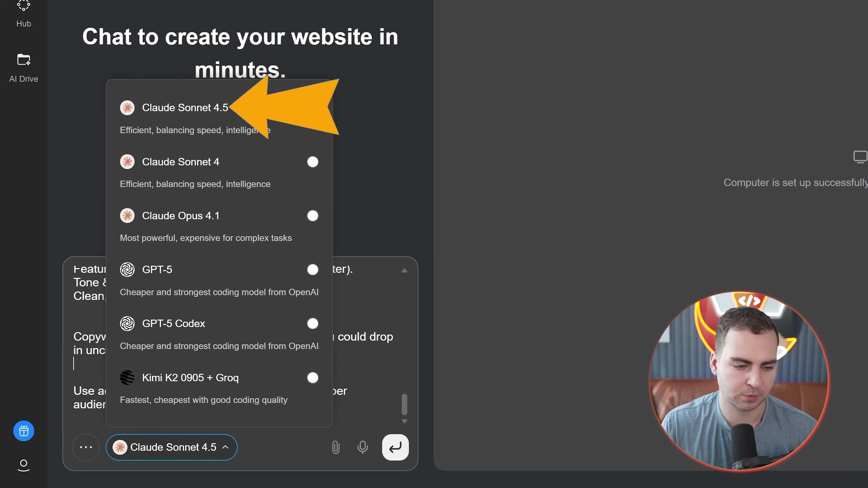
{"action": "left_click", "coordinate": [219, 126]}
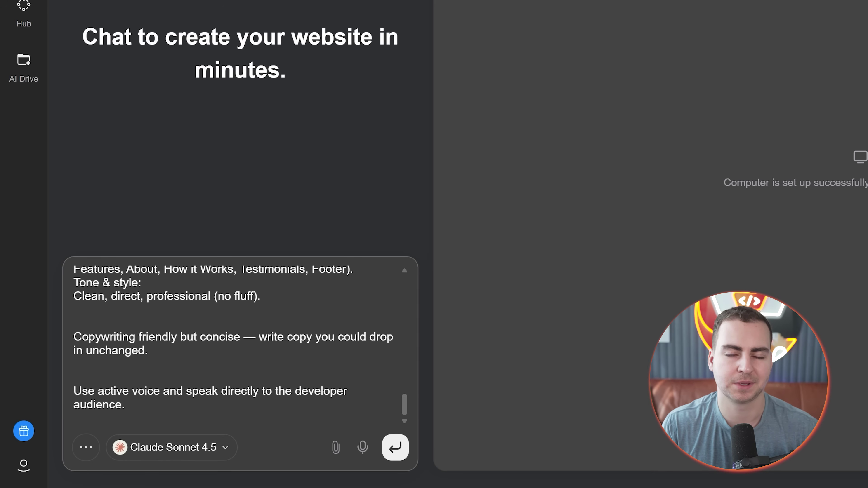
{"action": "key", "text": "Return"}
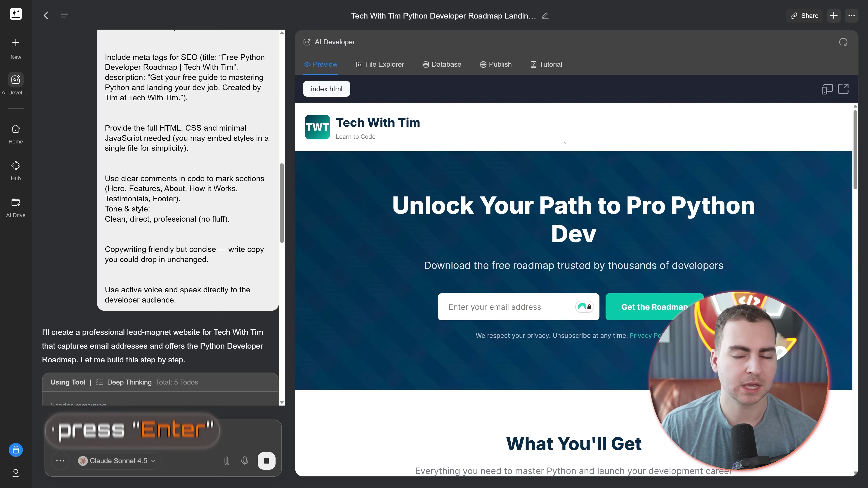
Step: Scroll through the generated landing page and try its email signup field
{"action": "scroll", "coordinate": [526, 158], "scroll_direction": "down", "scroll_amount": 4}
{"action": "scroll", "coordinate": [526, 159], "scroll_direction": "up", "scroll_amount": 2}
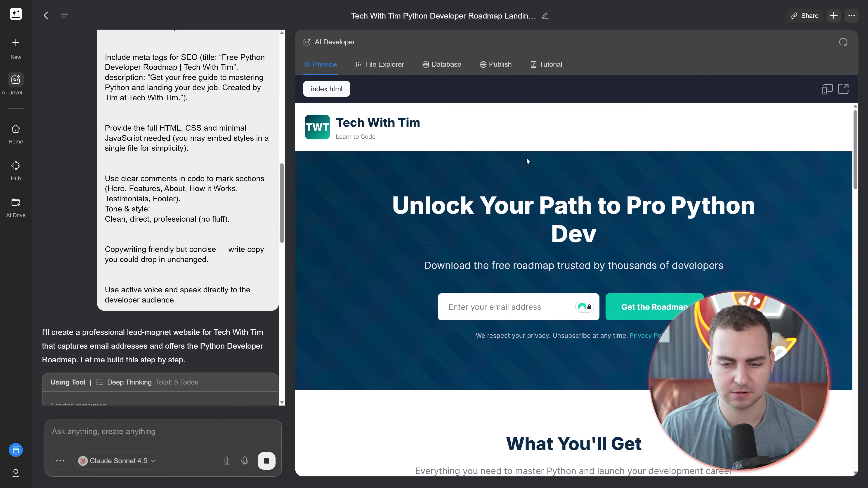
{"action": "scroll", "coordinate": [526, 157], "scroll_direction": "down", "scroll_amount": 3}
{"action": "scroll", "coordinate": [526, 158], "scroll_direction": "down", "scroll_amount": 6}
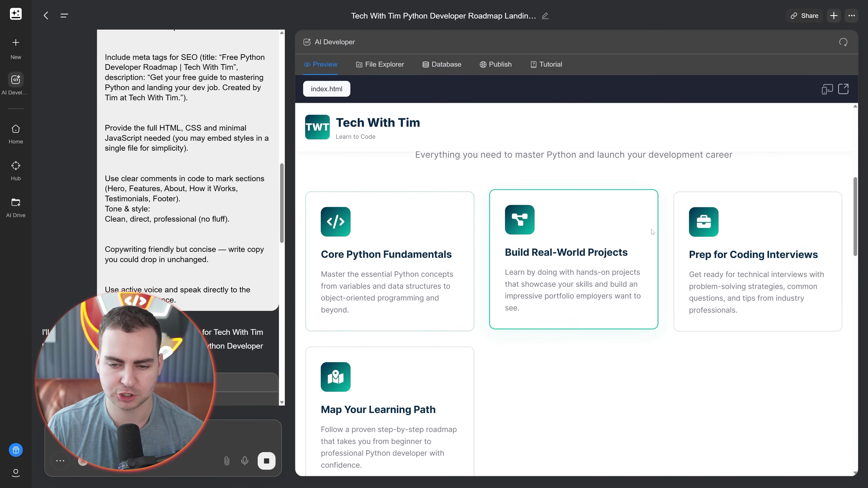
{"action": "scroll", "coordinate": [718, 222], "scroll_direction": "up", "scroll_amount": 1}
{"action": "left_click_drag", "start_coordinate": [399, 196], "coordinate": [734, 201]}
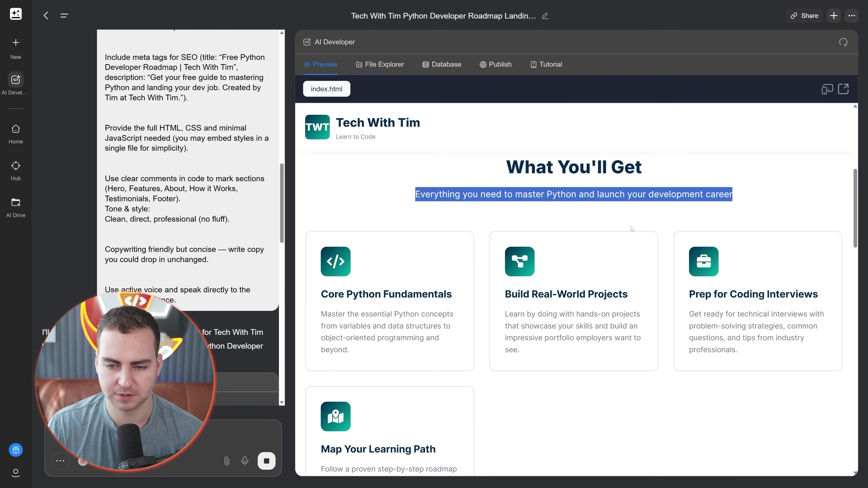
{"action": "scroll", "coordinate": [735, 202], "scroll_direction": "up", "scroll_amount": 5}
{"action": "left_click", "coordinate": [513, 188]}
{"action": "scroll", "coordinate": [520, 226], "scroll_direction": "up", "scroll_amount": 1}
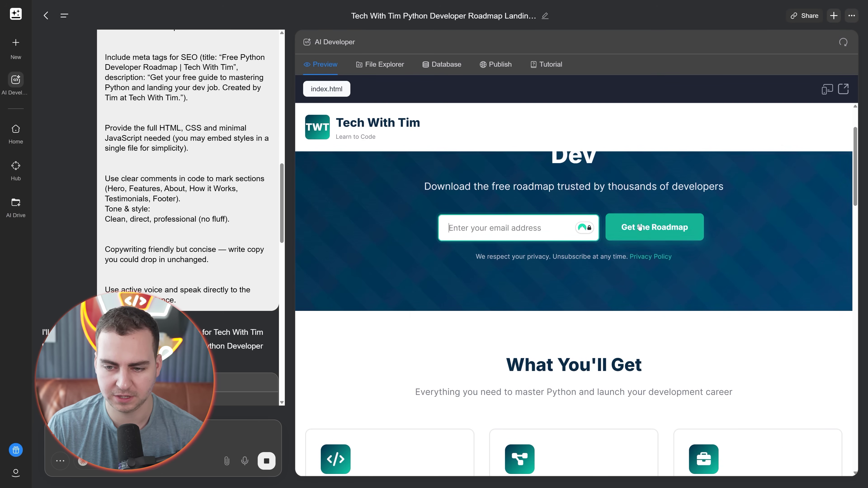
{"action": "scroll", "coordinate": [479, 239], "scroll_direction": "down", "scroll_amount": 8}
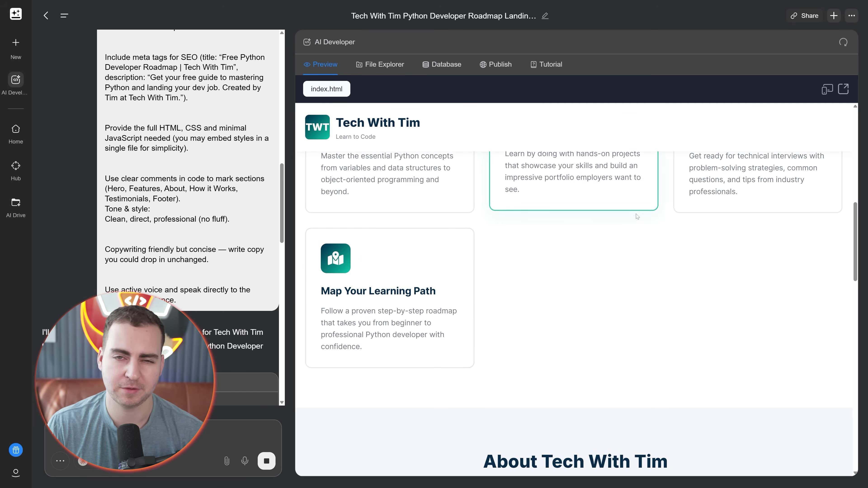
{"action": "scroll", "coordinate": [451, 235], "scroll_direction": "down", "scroll_amount": 1}
{"action": "scroll", "coordinate": [452, 235], "scroll_direction": "down", "scroll_amount": 8}
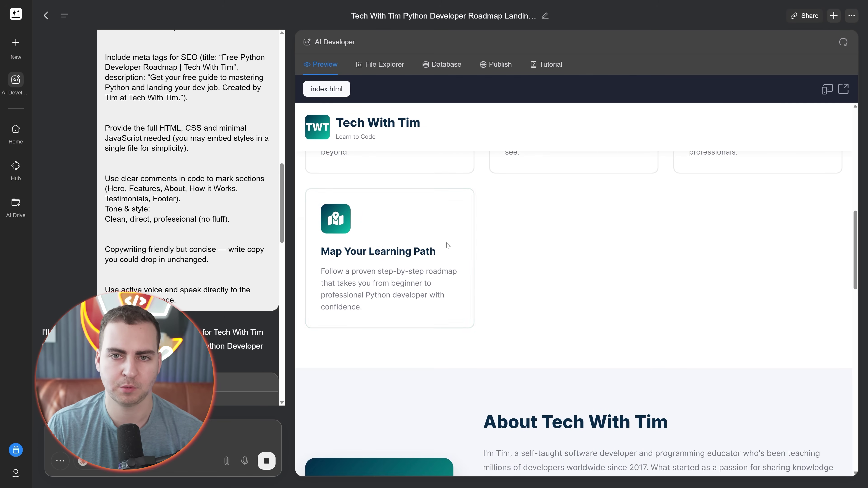
{"action": "scroll", "coordinate": [452, 235], "scroll_direction": "down", "scroll_amount": 1}
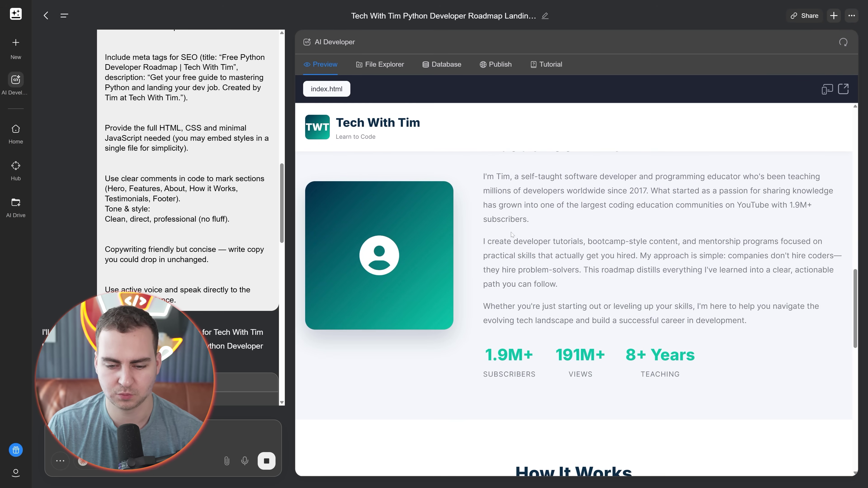
{"action": "scroll", "coordinate": [452, 236], "scroll_direction": "up", "scroll_amount": 2}
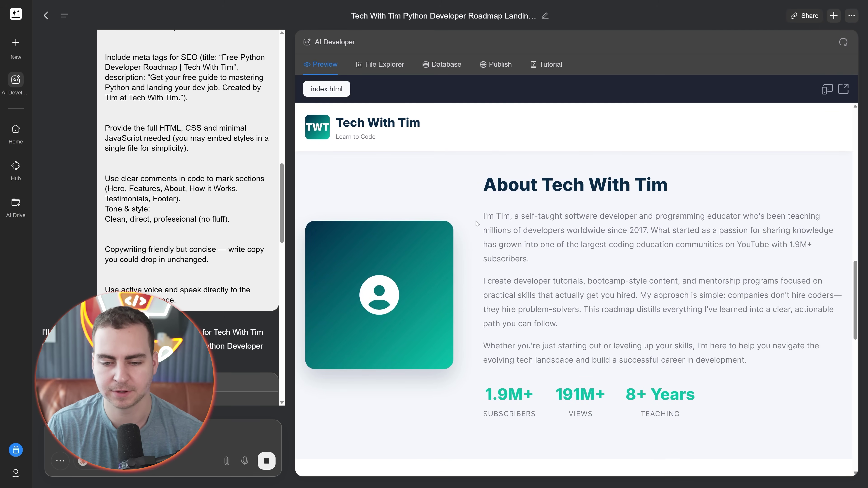
Step: Highlight the three About section paragraphs, then bring up the project's File Explorer
{"action": "left_click_drag", "start_coordinate": [482, 216], "coordinate": [747, 360]}
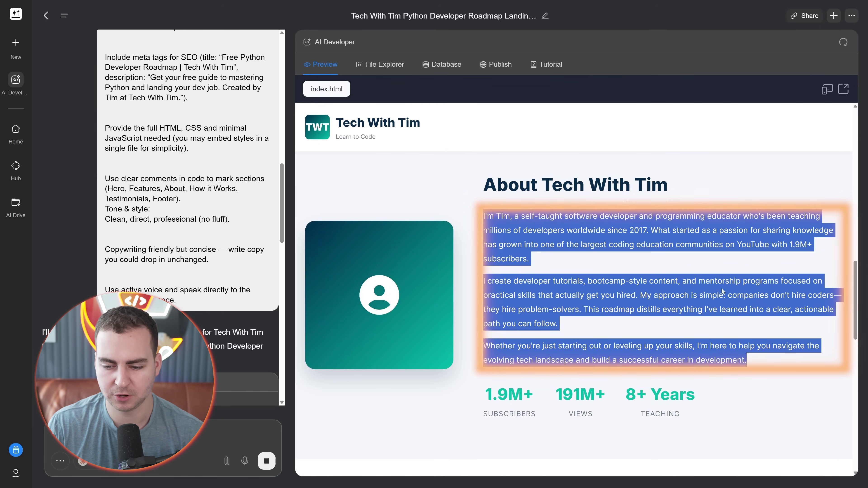
{"action": "scroll", "coordinate": [617, 266], "scroll_direction": "down", "scroll_amount": 5}
{"action": "scroll", "coordinate": [617, 266], "scroll_direction": "down", "scroll_amount": 6}
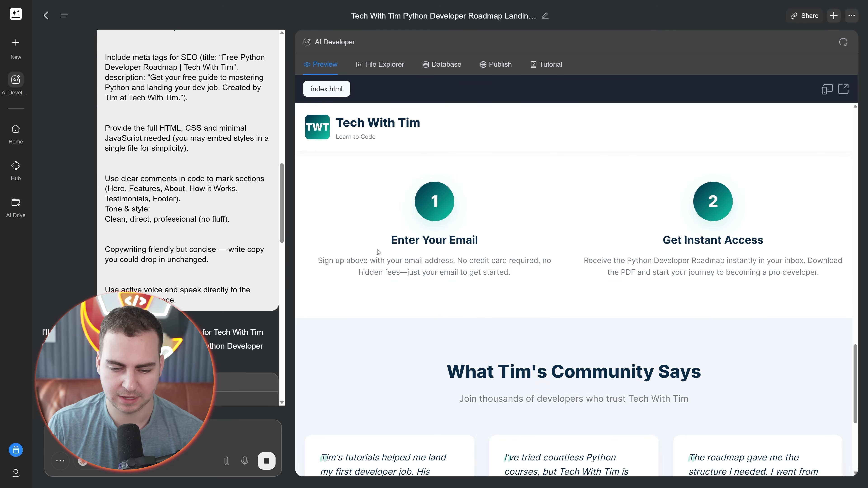
{"action": "left_click", "coordinate": [701, 368], "text": "shift"}
{"action": "scroll", "coordinate": [701, 369], "scroll_direction": "down", "scroll_amount": 5}
{"action": "scroll", "coordinate": [574, 273], "scroll_direction": "up", "scroll_amount": 10}
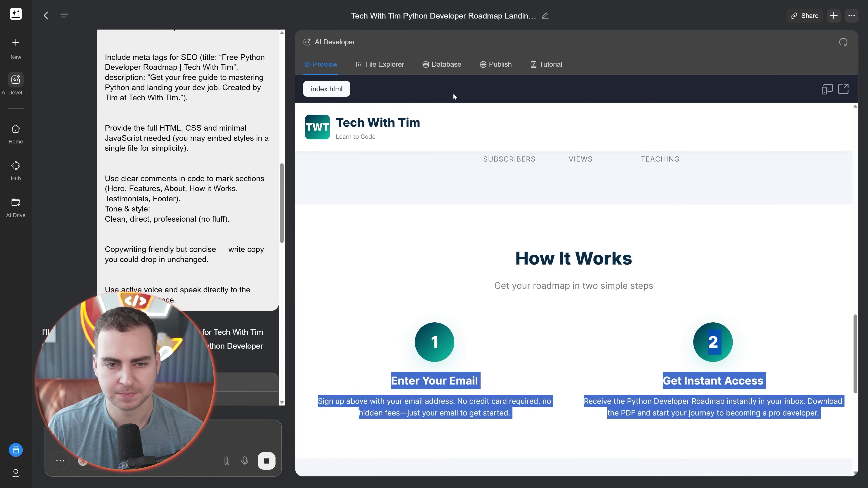
{"action": "left_click", "coordinate": [379, 64]}
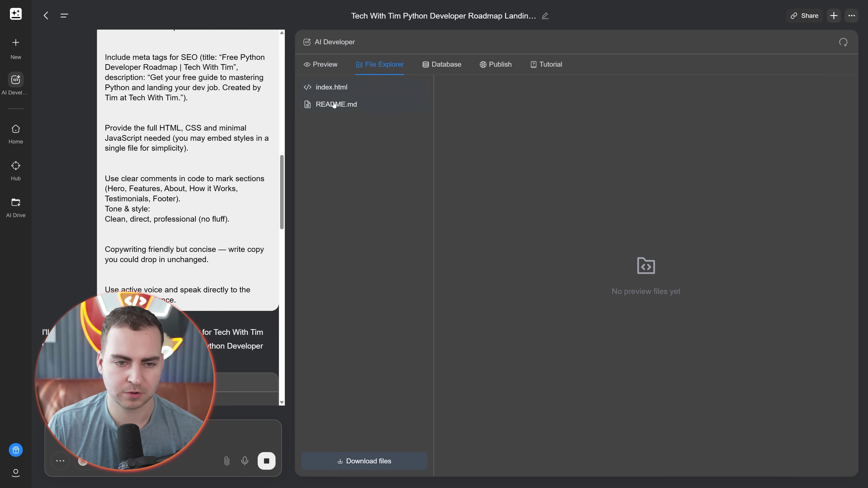
Step: View the contents of README.md and the index.html code
{"action": "left_click", "coordinate": [337, 104]}
{"action": "left_click", "coordinate": [370, 90]}
{"action": "scroll", "coordinate": [646, 274], "scroll_direction": "down", "scroll_amount": 20}
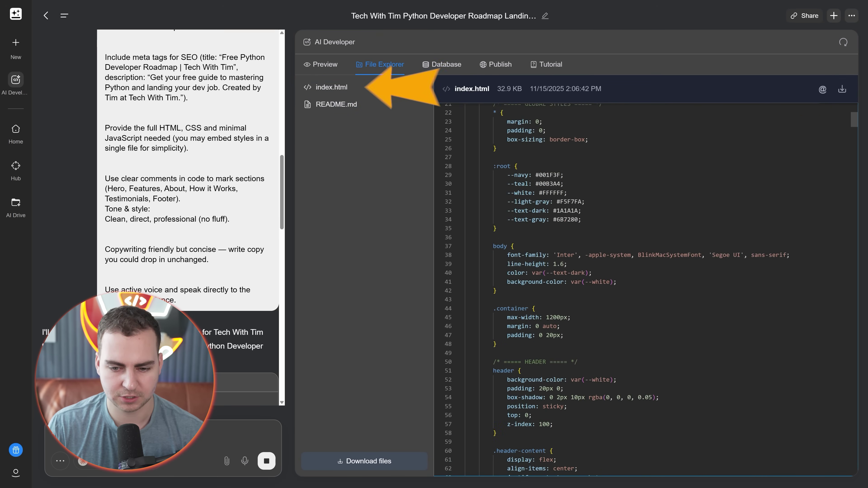
{"action": "scroll", "coordinate": [646, 274], "scroll_direction": "down", "scroll_amount": 20}
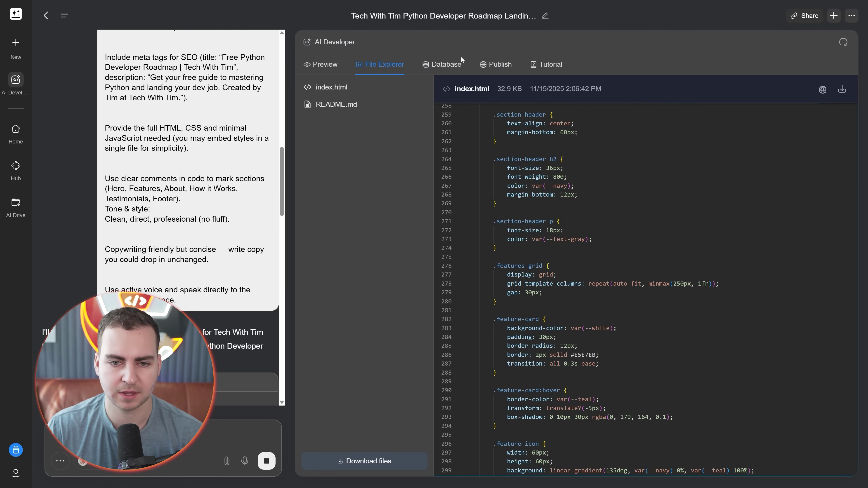
Step: Check the Database and Publish panels, then return to the Genspark tab in full screen
{"action": "left_click", "coordinate": [444, 64]}
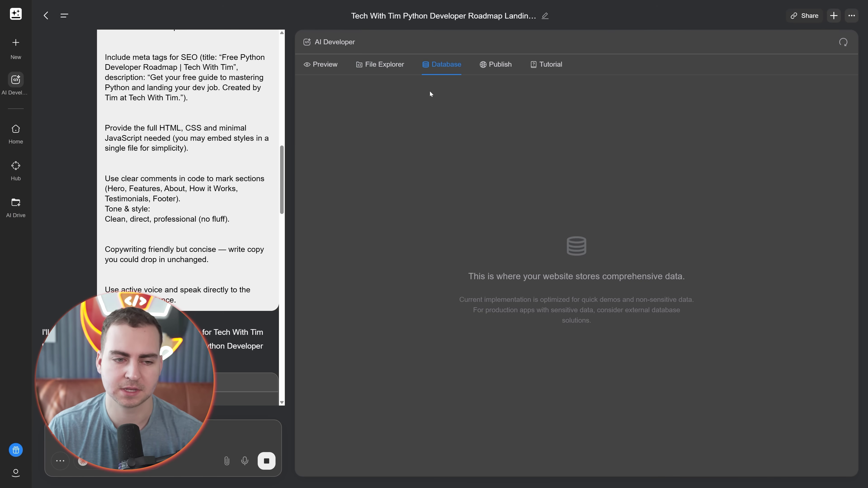
{"action": "left_click", "coordinate": [496, 64]}
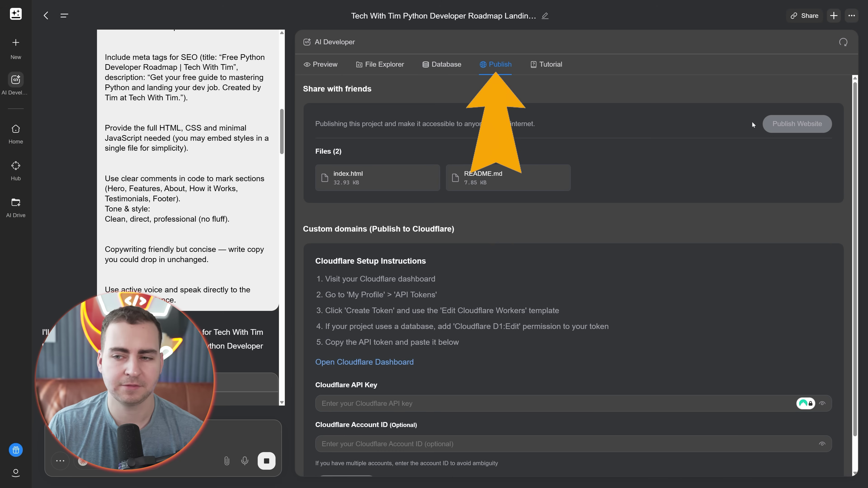
{"action": "left_click_drag", "start_coordinate": [321, 226], "coordinate": [419, 343]}
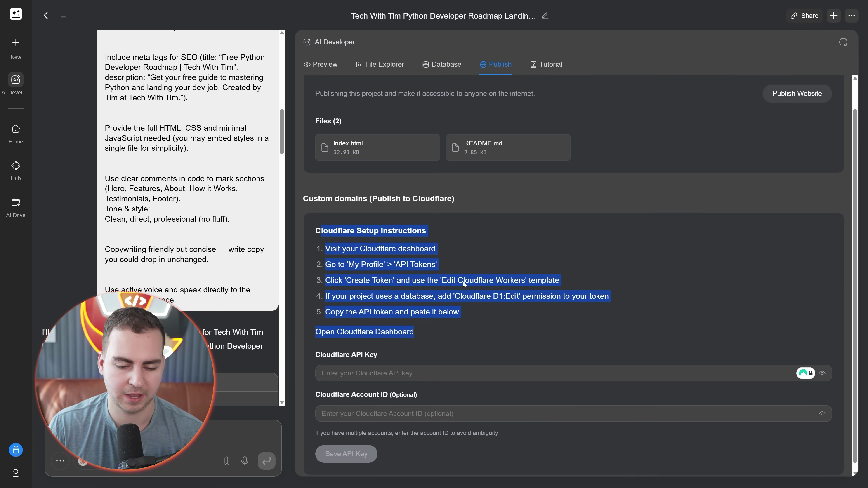
{"action": "scroll", "coordinate": [468, 280], "scroll_direction": "up", "scroll_amount": 1}
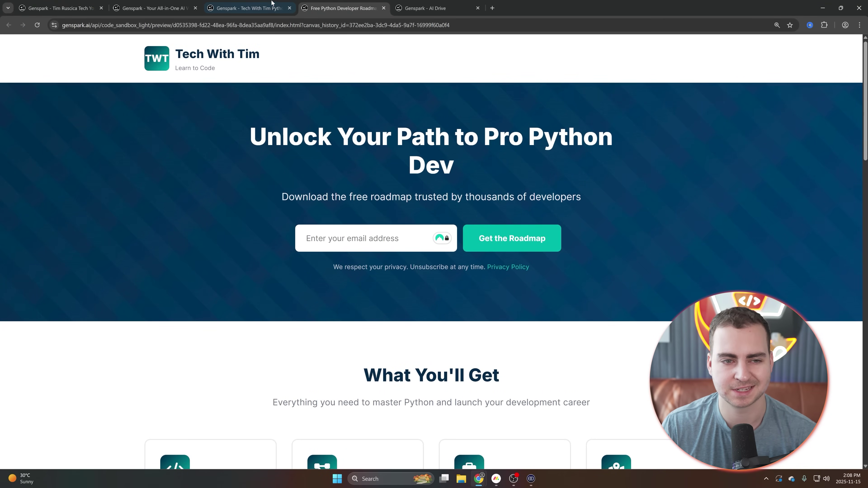
{"action": "left_click", "coordinate": [246, 8]}
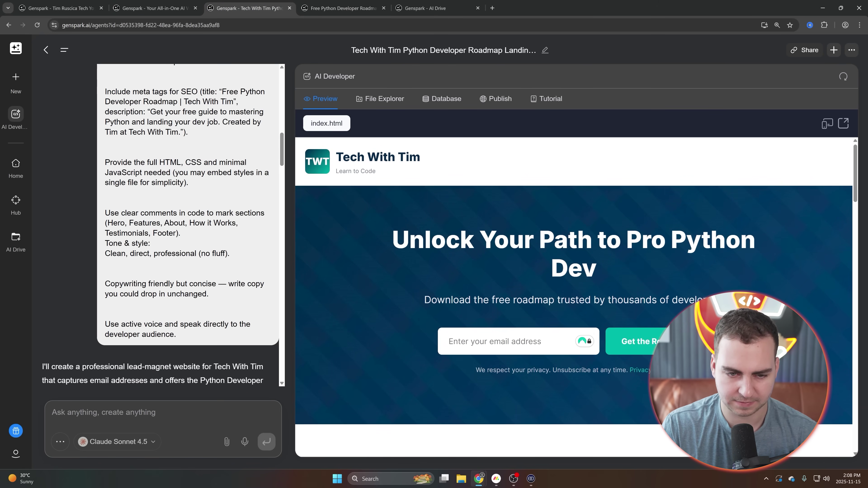
{"action": "key", "text": "F11"}
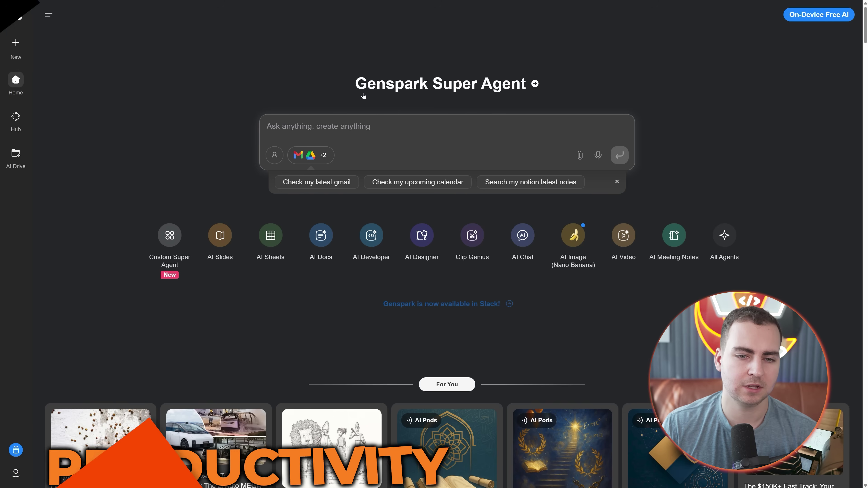
Step: Show the enabled Gmail, Google Drive, Google Calendar and Notion connectors from the +2 chip
{"action": "left_click_drag", "start_coordinate": [363, 96], "coordinate": [536, 86]}
{"action": "left_click", "coordinate": [729, 115]}
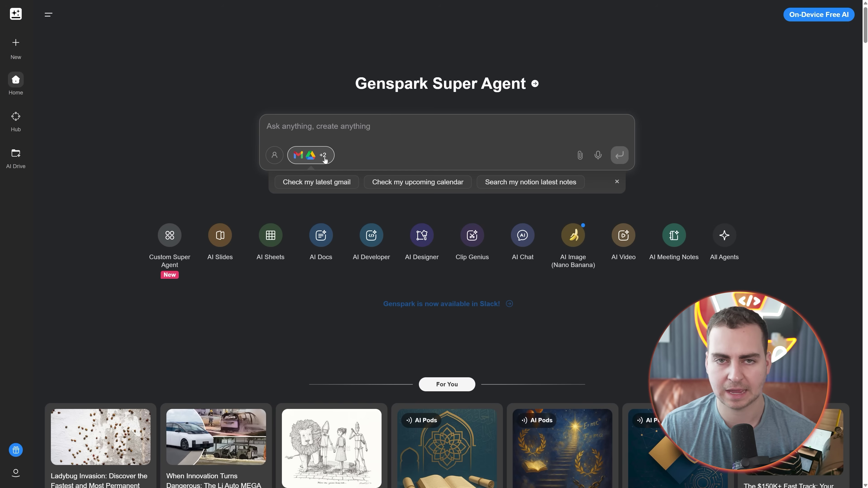
{"action": "left_click", "coordinate": [325, 161]}
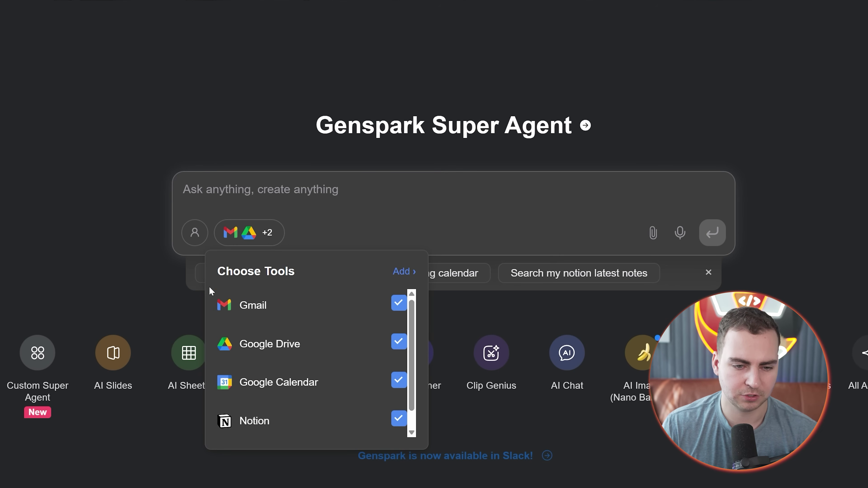
{"action": "scroll", "coordinate": [309, 307], "scroll_direction": "down", "scroll_amount": 1}
{"action": "scroll", "coordinate": [257, 330], "scroll_direction": "up", "scroll_amount": 1}
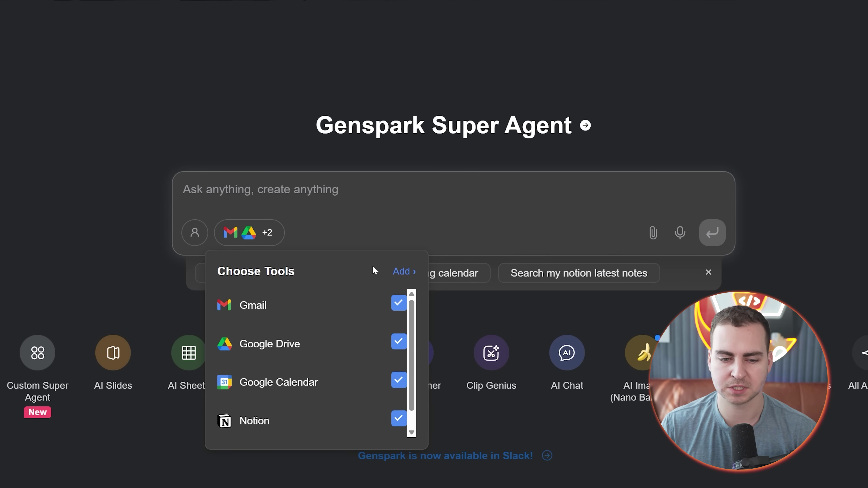
Step: Scroll through the full Tools integrations catalogue, then close it
{"action": "left_click", "coordinate": [403, 271]}
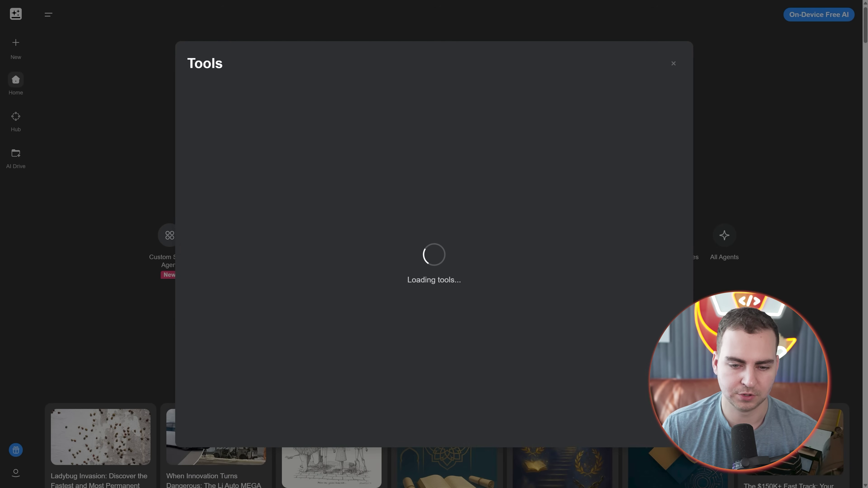
{"action": "scroll", "coordinate": [431, 240], "scroll_direction": "down", "scroll_amount": 6}
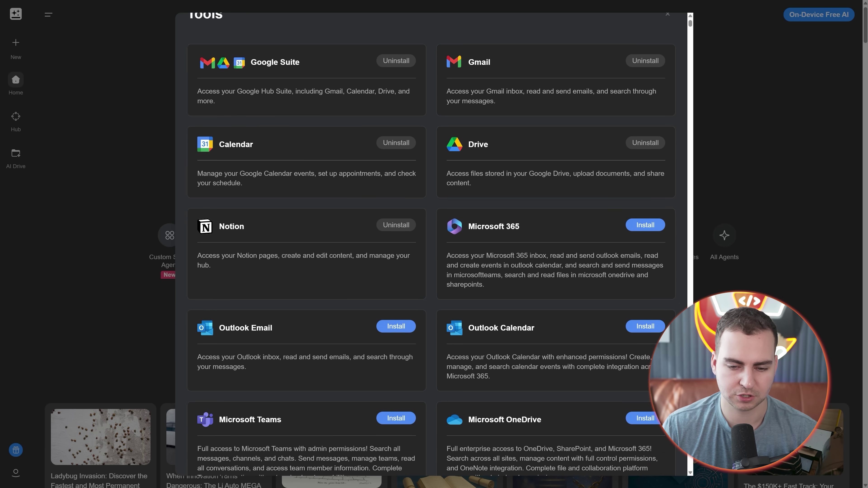
{"action": "scroll", "coordinate": [431, 240], "scroll_direction": "up", "scroll_amount": 3}
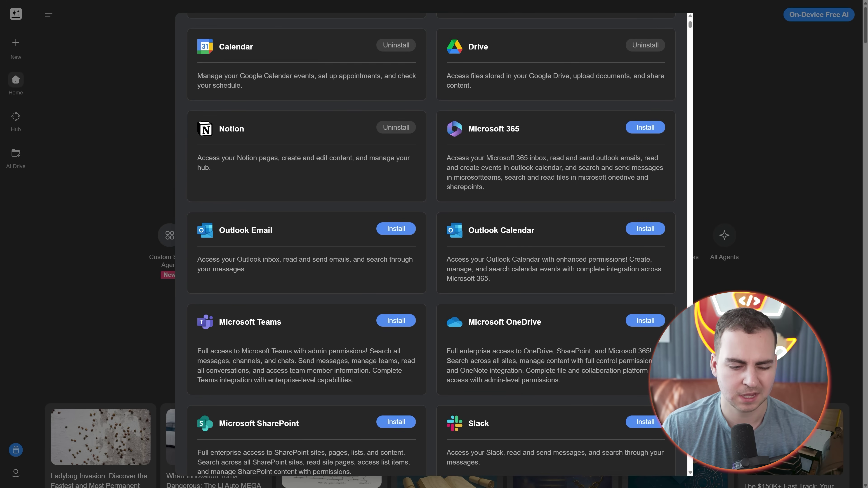
{"action": "scroll", "coordinate": [430, 239], "scroll_direction": "up", "scroll_amount": 3}
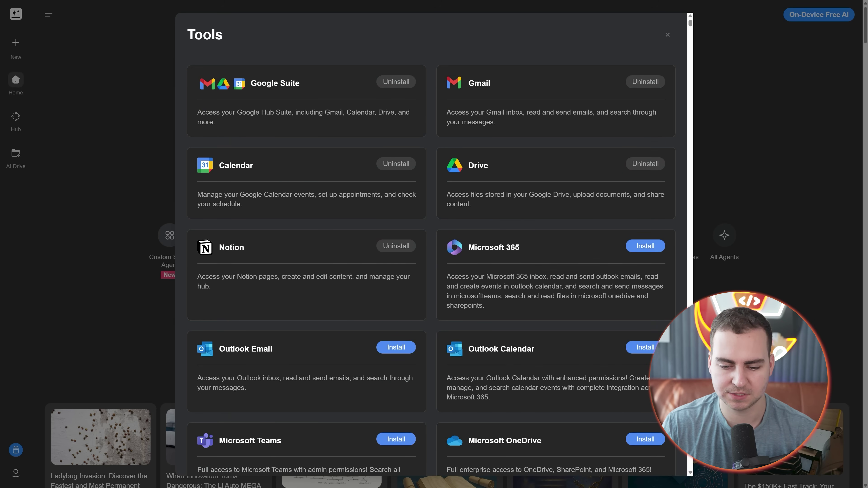
{"action": "left_click", "coordinate": [738, 162]}
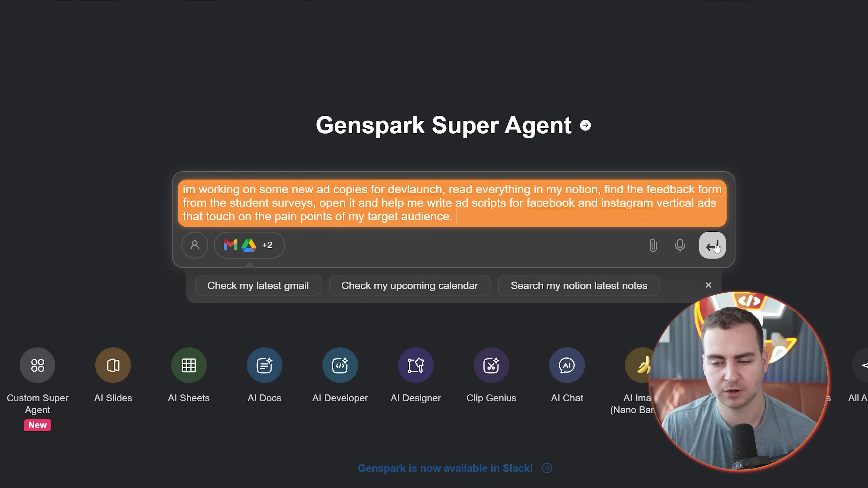
Step: Send the DevLaunch ad-script request and review the agent's Notion Student Surveys findings
{"action": "key", "text": "Return"}
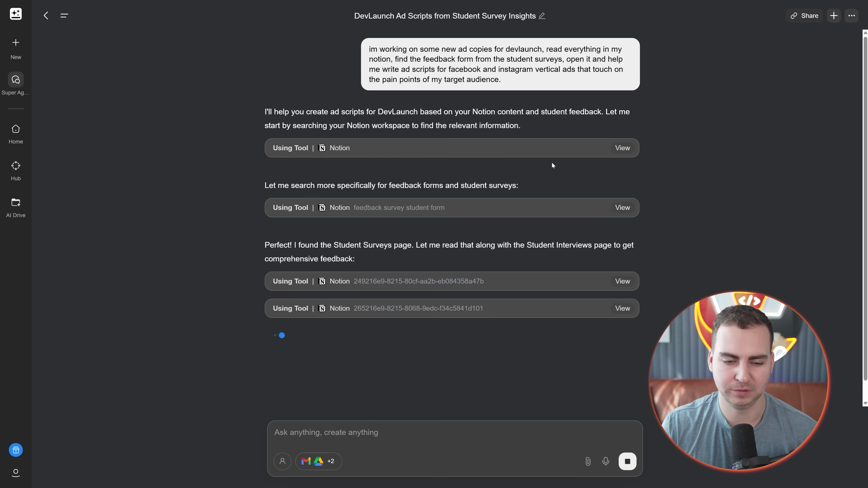
{"action": "scroll", "coordinate": [552, 162], "scroll_direction": "down", "scroll_amount": 1}
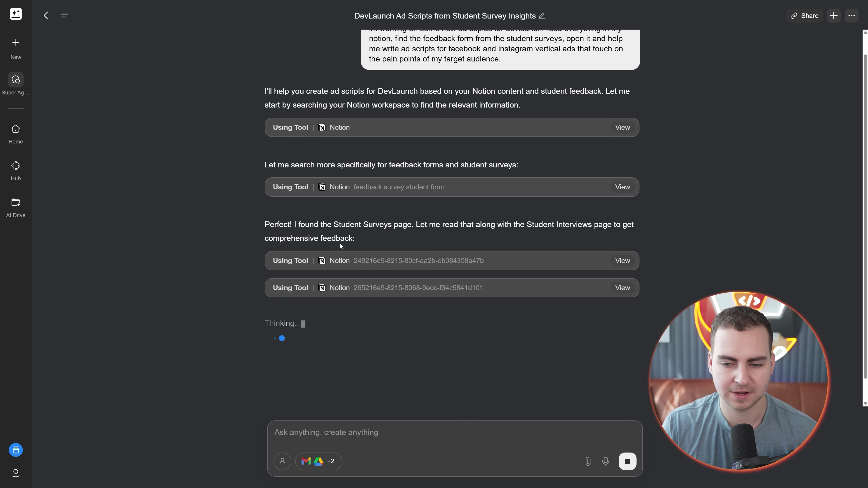
{"action": "triple_click", "coordinate": [388, 238]}
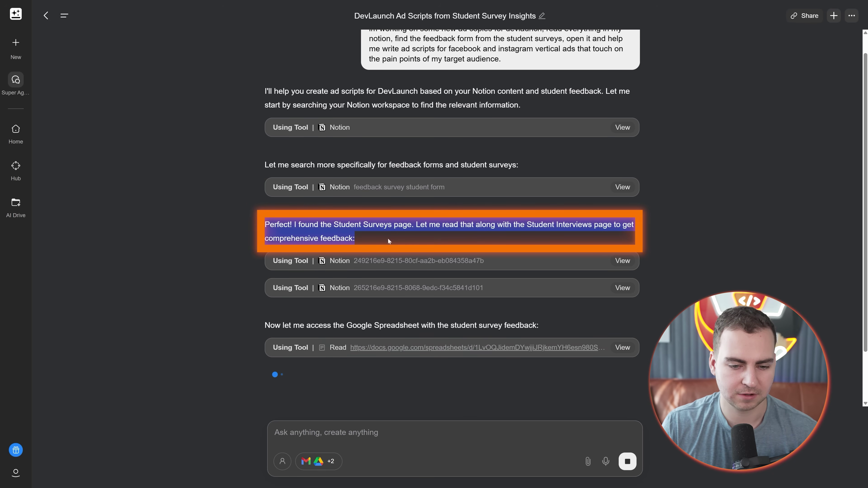
{"action": "left_click", "coordinate": [400, 233]}
{"action": "scroll", "coordinate": [407, 224], "scroll_direction": "down", "scroll_amount": 4}
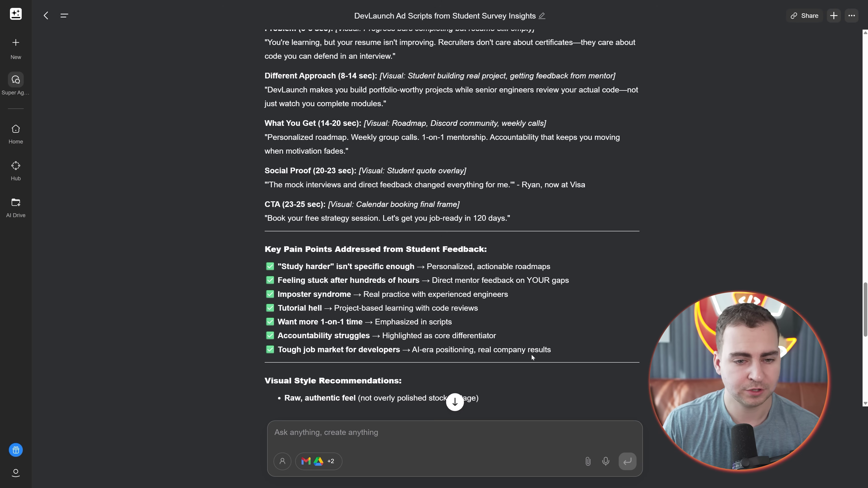
Step: Ask Super Agent to put the ad scripts in an email to the requested address and send it
{"action": "scroll", "coordinate": [531, 355], "scroll_direction": "up", "scroll_amount": 10}
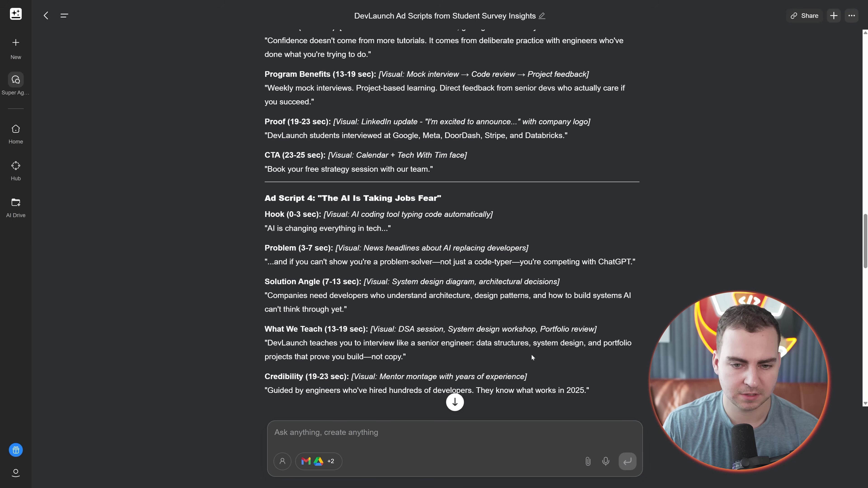
{"action": "type", "text": "put these i"}
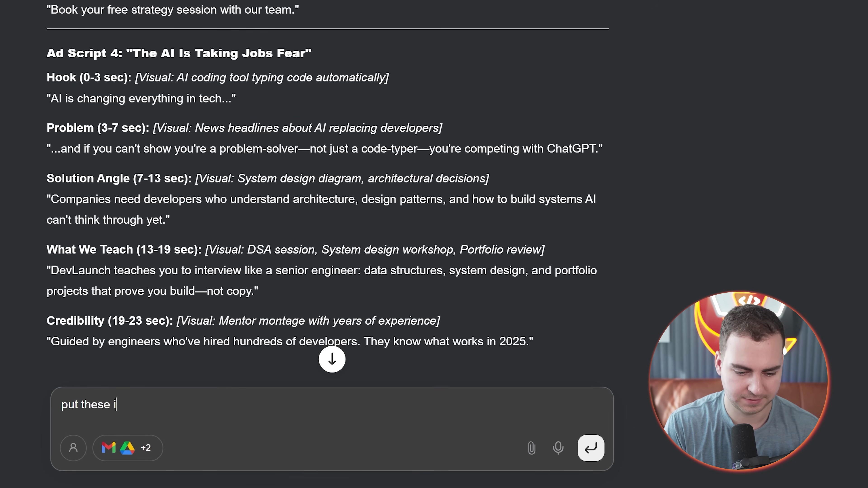
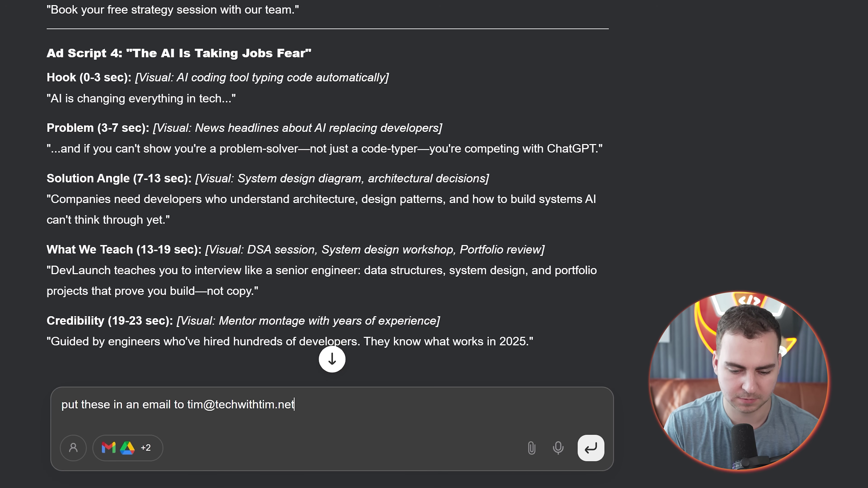
{"action": "type", "text": " and send it"}
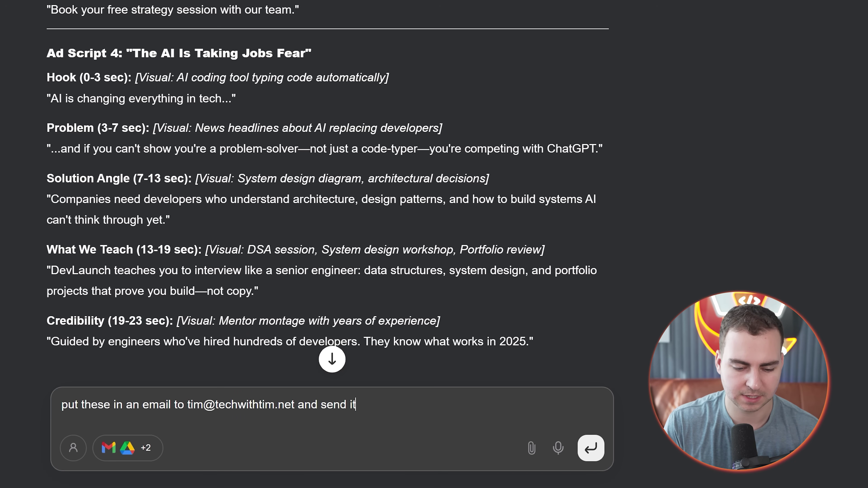
{"action": "key", "text": "Return"}
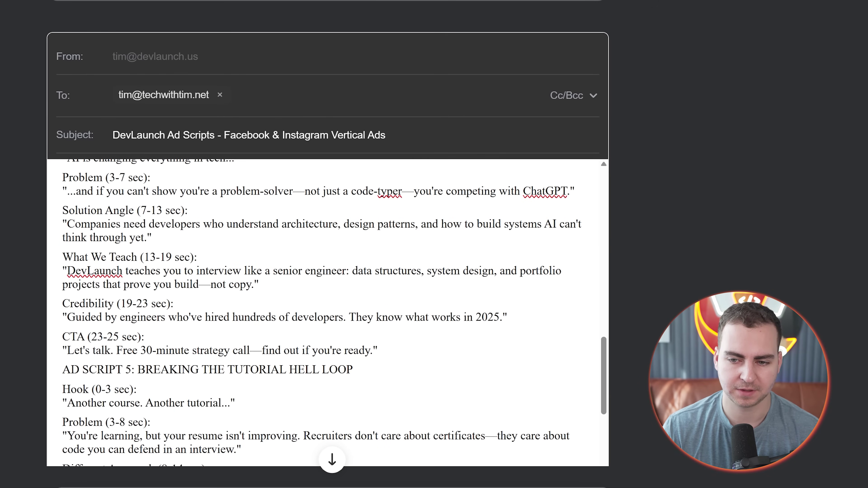
Step: Review the drafted DevLaunch ad-scripts email and Super Agent's summary, then send the email
{"action": "scroll", "coordinate": [327, 313], "scroll_direction": "down", "scroll_amount": 20}
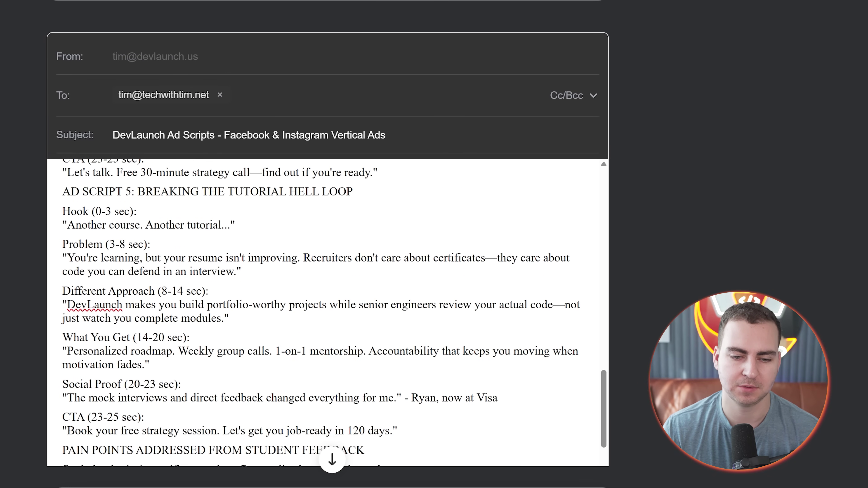
{"action": "scroll", "coordinate": [327, 274], "scroll_direction": "up", "scroll_amount": 20}
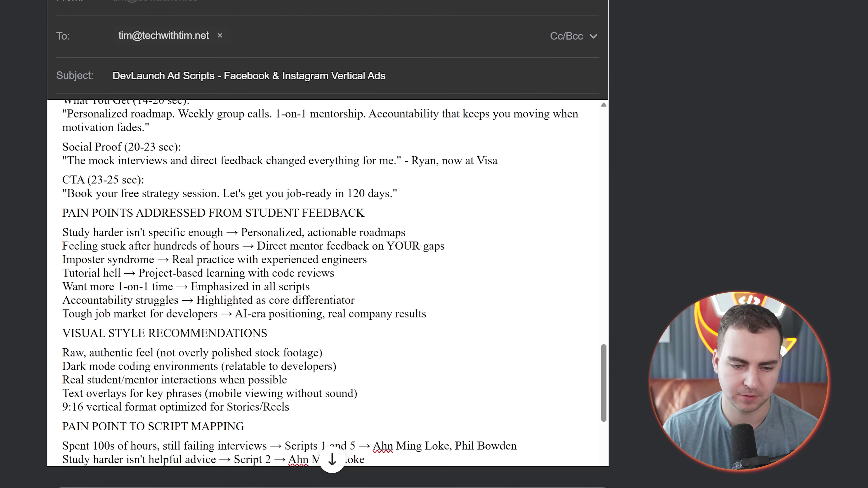
{"action": "left_click_drag", "start_coordinate": [136, 240], "coordinate": [120, 141]}
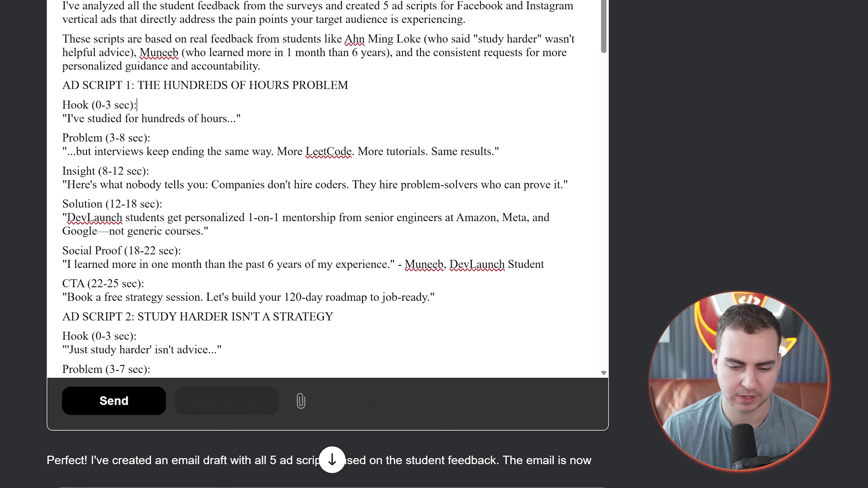
{"action": "scroll", "coordinate": [713, 214], "scroll_direction": "down", "scroll_amount": 10}
{"action": "left_click_drag", "start_coordinate": [124, 107], "coordinate": [507, 294]}
{"action": "left_click", "coordinate": [507, 294]}
{"action": "scroll", "coordinate": [508, 295], "scroll_direction": "up", "scroll_amount": 7}
{"action": "left_click", "coordinate": [134, 168]}
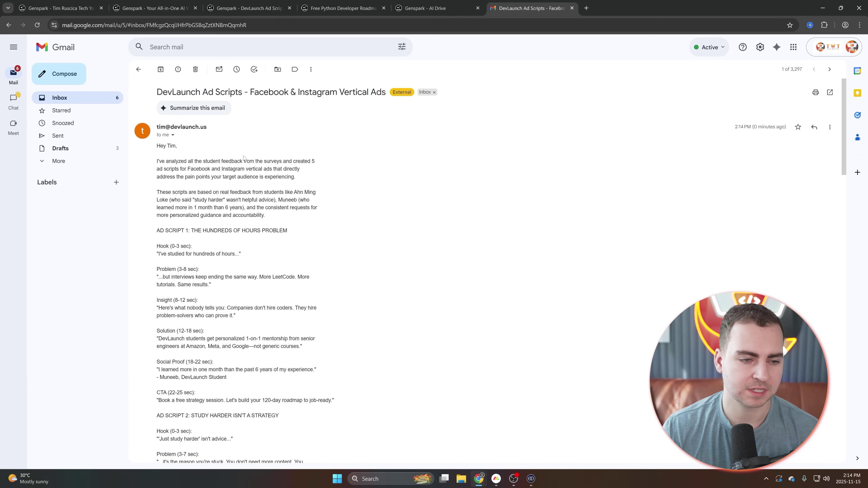
Step: Read through the received DevLaunch Ad Scripts email in Gmail, highlighting the sender's address
{"action": "scroll", "coordinate": [244, 158], "scroll_direction": "down", "scroll_amount": 6}
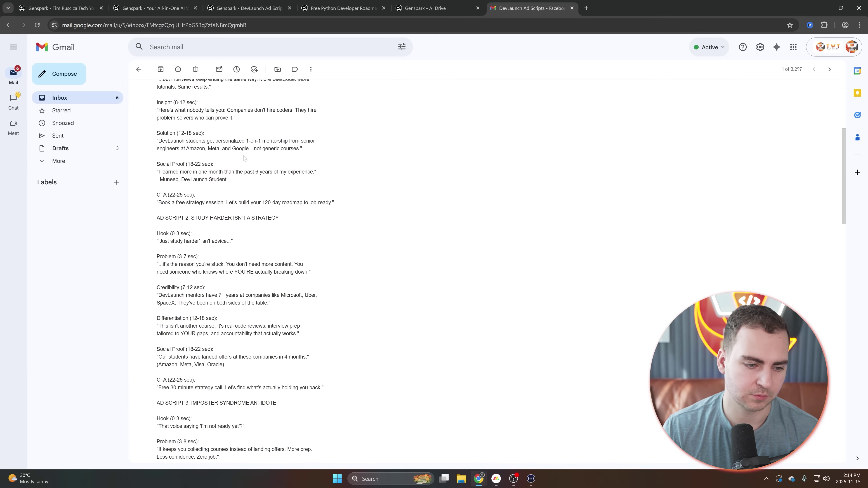
{"action": "scroll", "coordinate": [244, 157], "scroll_direction": "up", "scroll_amount": 10}
{"action": "left_click_drag", "start_coordinate": [207, 127], "coordinate": [159, 128]}
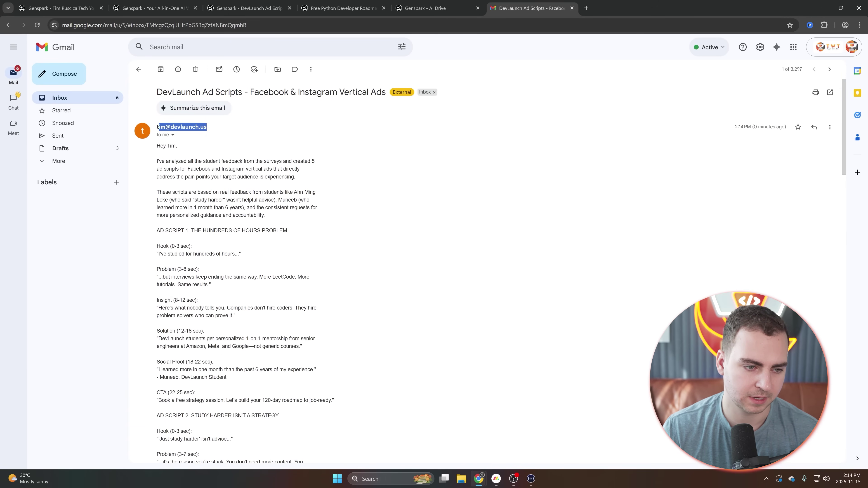
{"action": "scroll", "coordinate": [272, 174], "scroll_direction": "down", "scroll_amount": 20}
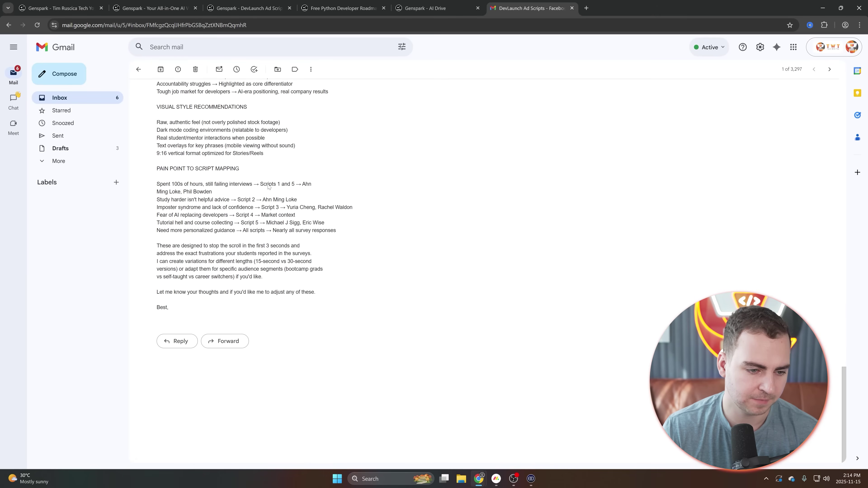
{"action": "scroll", "coordinate": [273, 189], "scroll_direction": "up", "scroll_amount": 5}
{"action": "scroll", "coordinate": [273, 189], "scroll_direction": "down", "scroll_amount": 5}
{"action": "scroll", "coordinate": [273, 189], "scroll_direction": "up", "scroll_amount": 20}
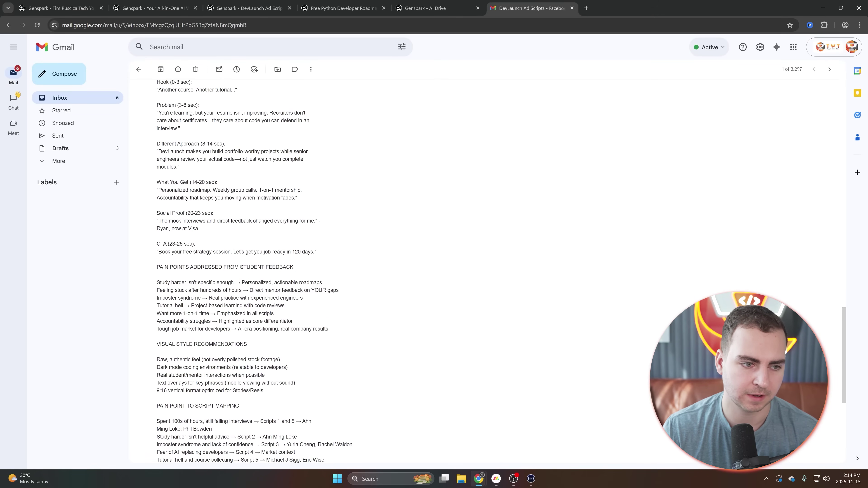
Step: Switch back to the DevLaunch ad scripts conversation tab and view it full screen at the chat's end
{"action": "left_click", "coordinate": [434, 8]}
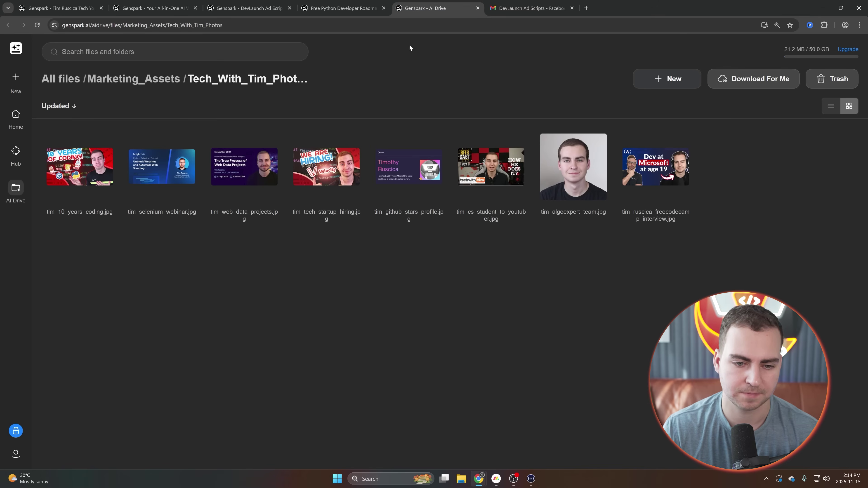
{"action": "left_click", "coordinate": [339, 8]}
{"action": "left_click", "coordinate": [272, 5]}
{"action": "scroll", "coordinate": [478, 171], "scroll_direction": "down", "scroll_amount": 5}
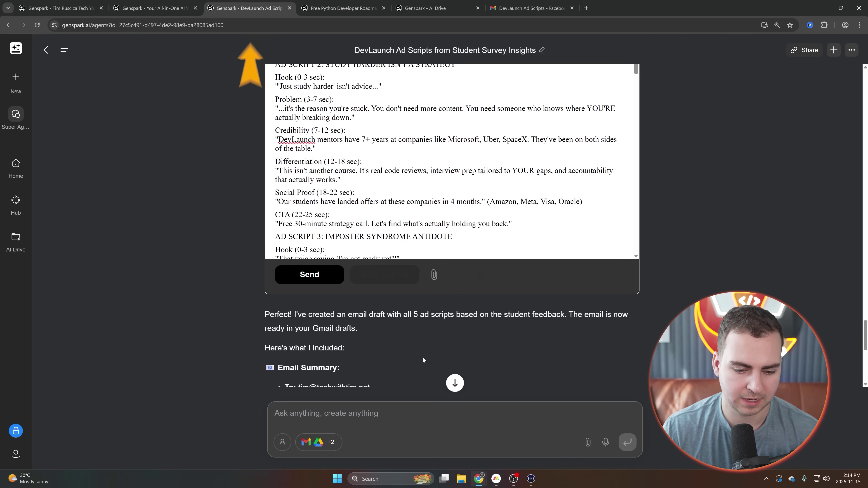
{"action": "scroll", "coordinate": [521, 282], "scroll_direction": "down", "scroll_amount": 5}
{"action": "key", "text": "F11"}
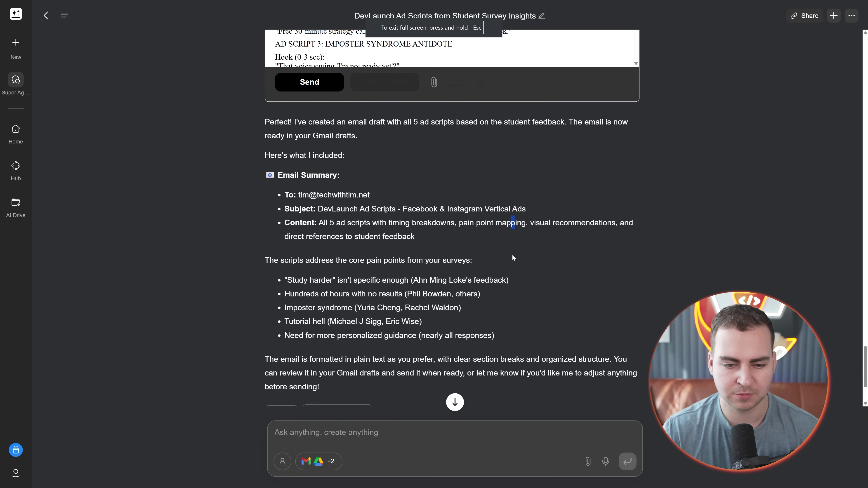
{"action": "scroll", "coordinate": [479, 264], "scroll_direction": "down", "scroll_amount": 3}
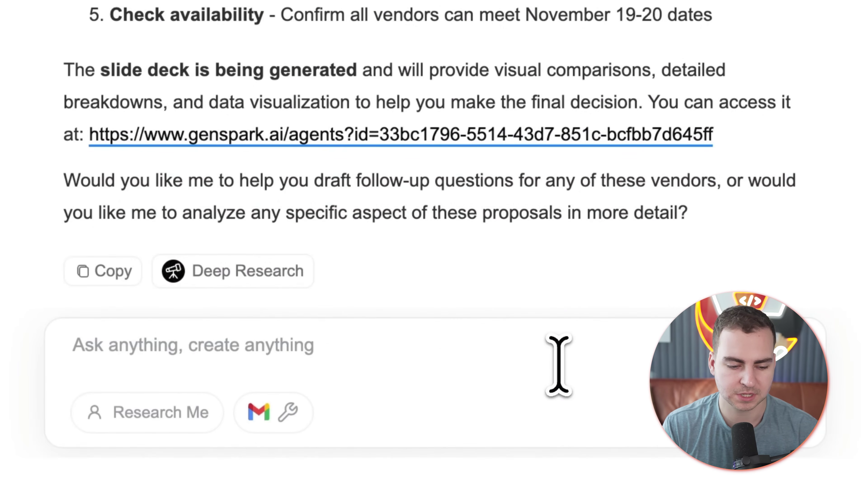
Step: Ask AI Inbox to draft reply emails to all vendors using these strategies, then send the last draft
{"action": "type", "text": "using these strategies, draft reply emails to all vendors"}
{"action": "key", "text": "Return"}
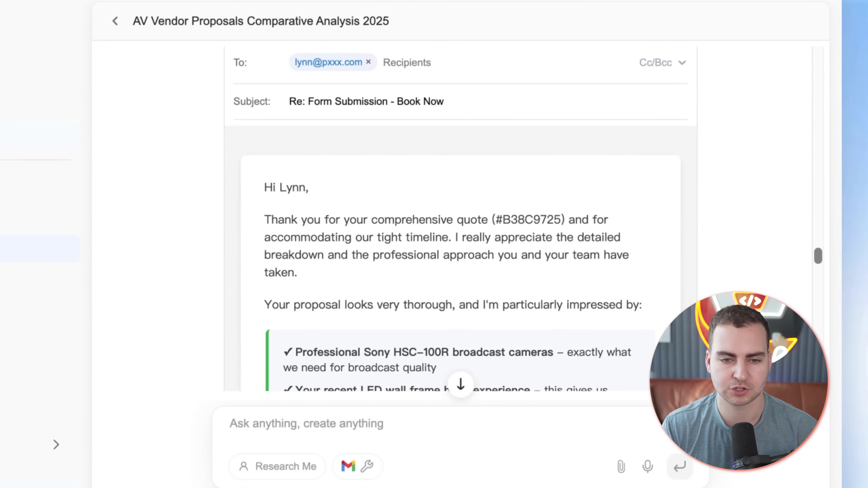
{"action": "scroll", "coordinate": [461, 219], "scroll_direction": "down", "scroll_amount": 15}
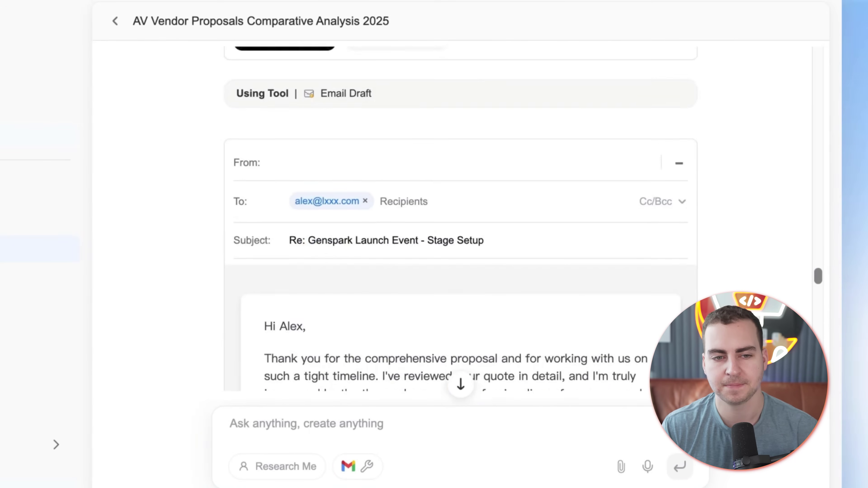
{"action": "scroll", "coordinate": [460, 218], "scroll_direction": "down", "scroll_amount": 5}
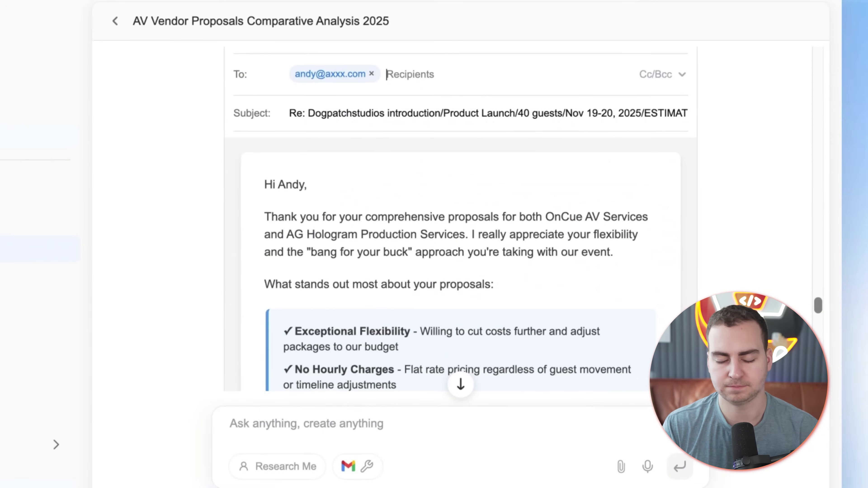
{"action": "scroll", "coordinate": [461, 219], "scroll_direction": "down", "scroll_amount": 15}
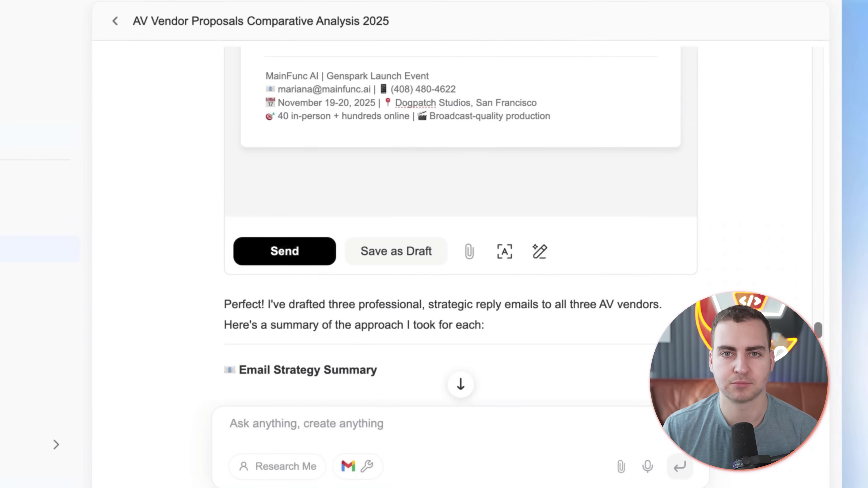
{"action": "left_click", "coordinate": [319, 260]}
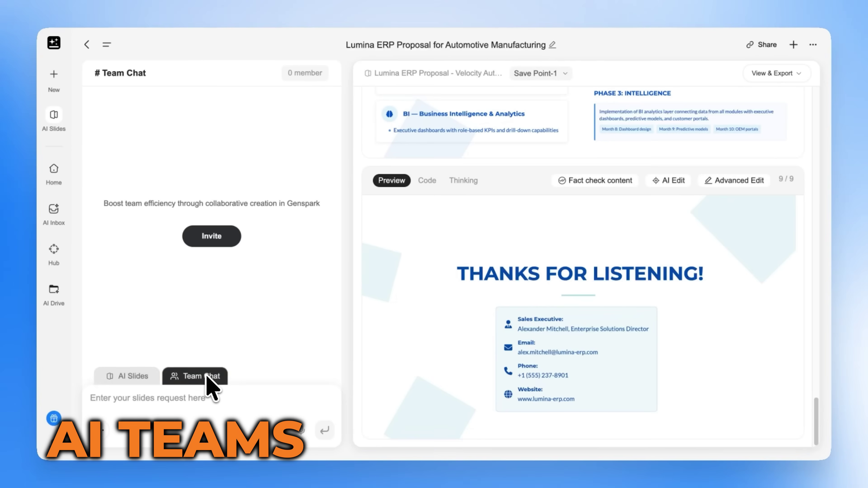
Step: Invite a teammate by e-mail to the Lumina ERP deck with Editor access
{"action": "left_click", "coordinate": [213, 240]}
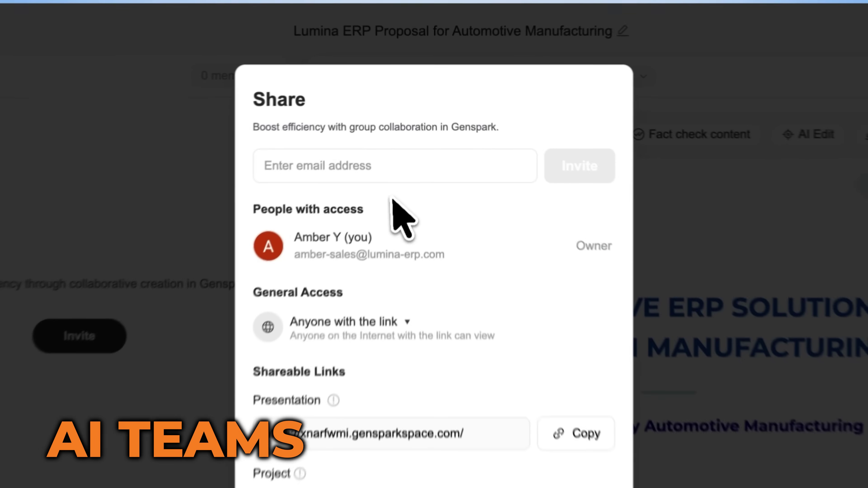
{"action": "left_click", "coordinate": [386, 129]}
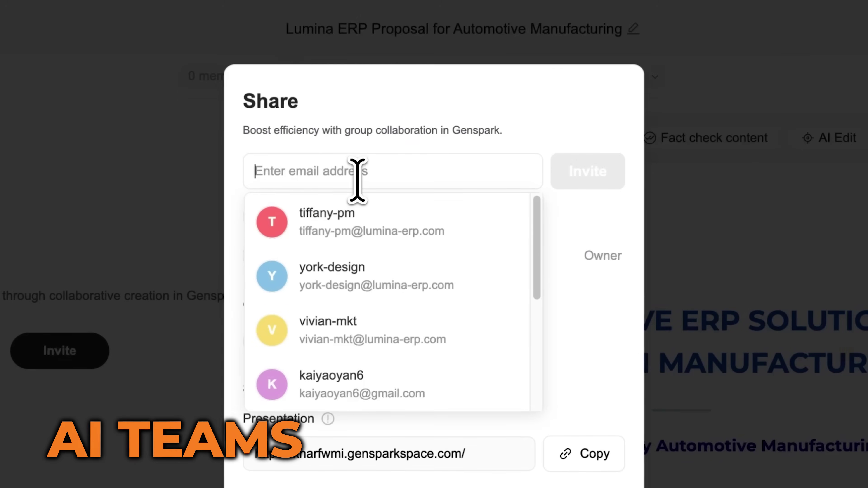
{"action": "left_click", "coordinate": [413, 152]}
{"action": "left_click", "coordinate": [504, 171]}
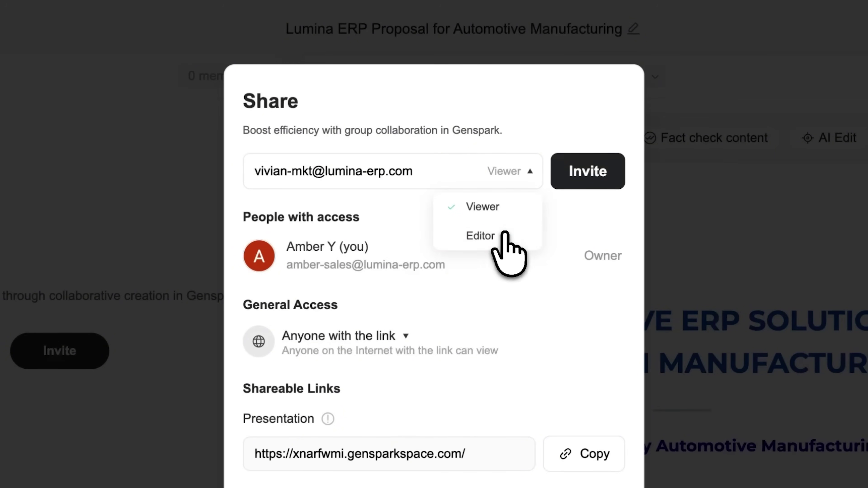
{"action": "left_click", "coordinate": [506, 234]}
{"action": "left_click", "coordinate": [599, 171]}
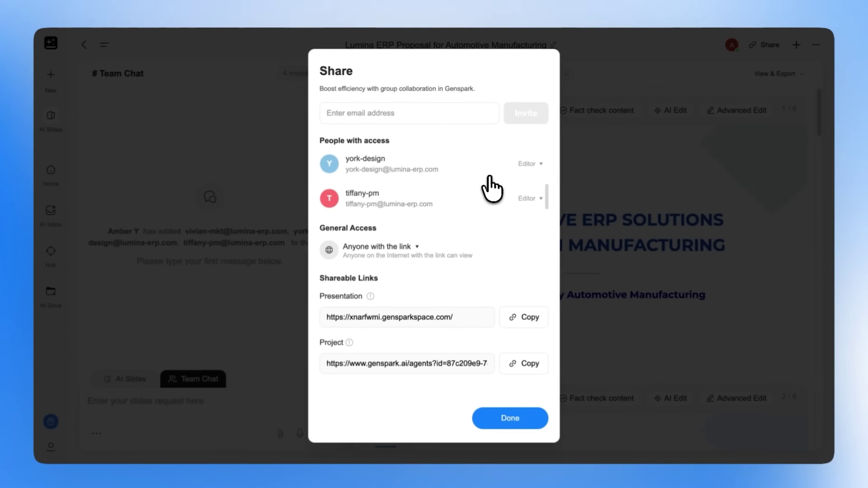
{"action": "left_click", "coordinate": [513, 418]}
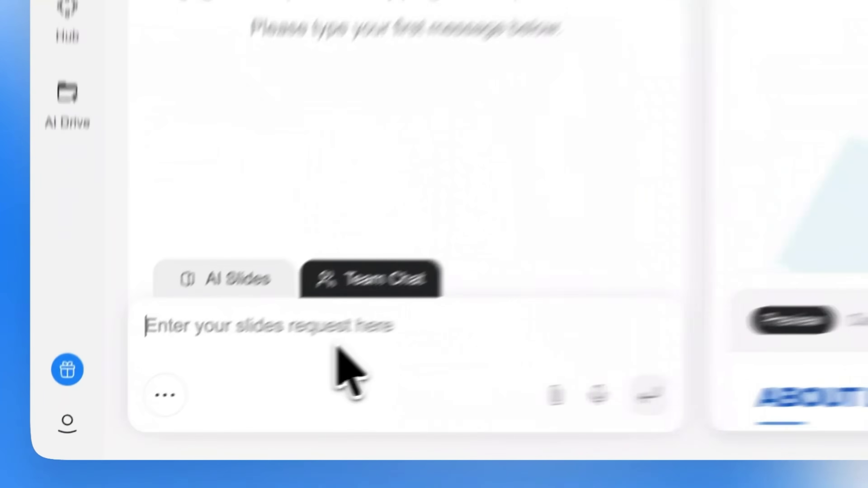
Step: Post 'Hey team, I'm working on the automotive client deck right now.' and reply 'Sounds good! Let's do it.' in Team Chat
{"action": "type", "text": "Hey team, I'm working on the automotive client deck right now."}
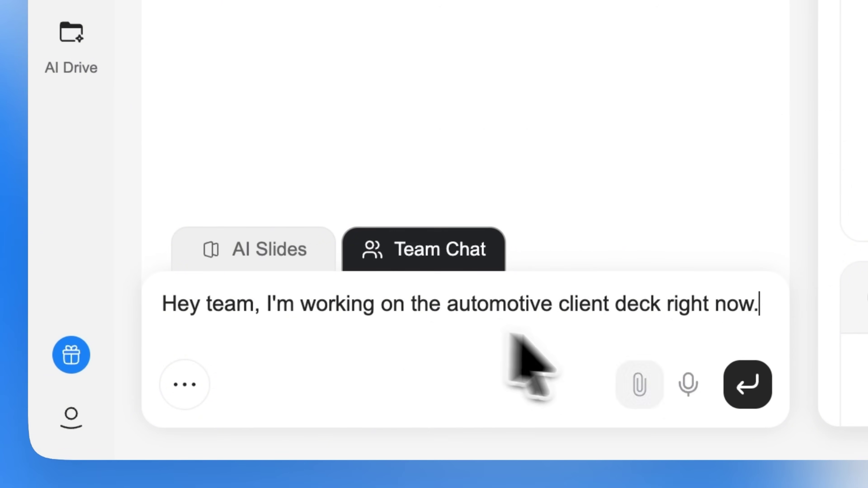
{"action": "left_click", "coordinate": [647, 395]}
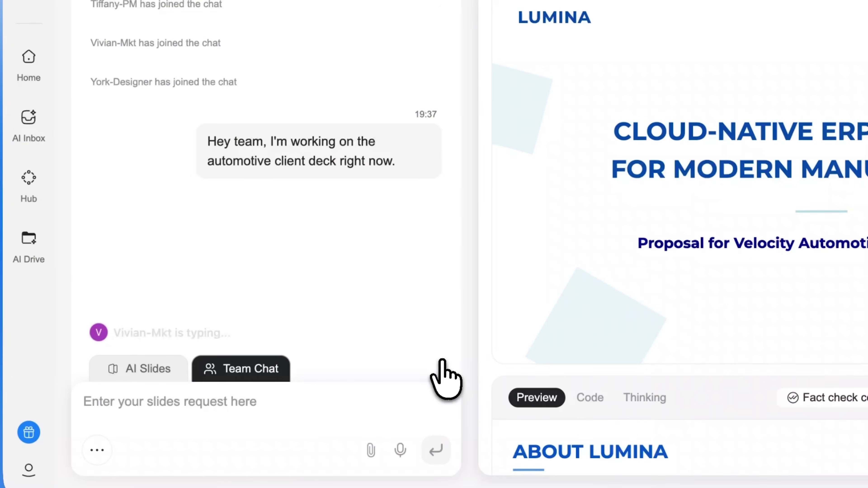
{"action": "left_click", "coordinate": [180, 411]}
{"action": "type", "text": "Sounds good! Let's do it."}
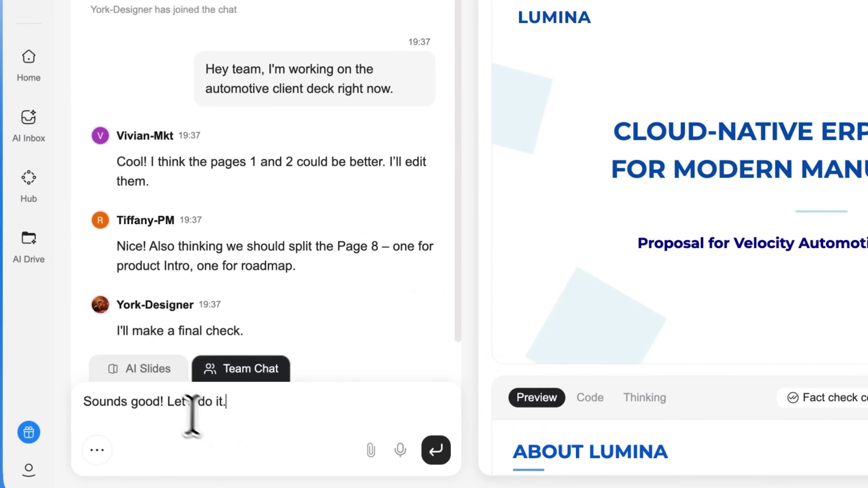
{"action": "left_click", "coordinate": [439, 452]}
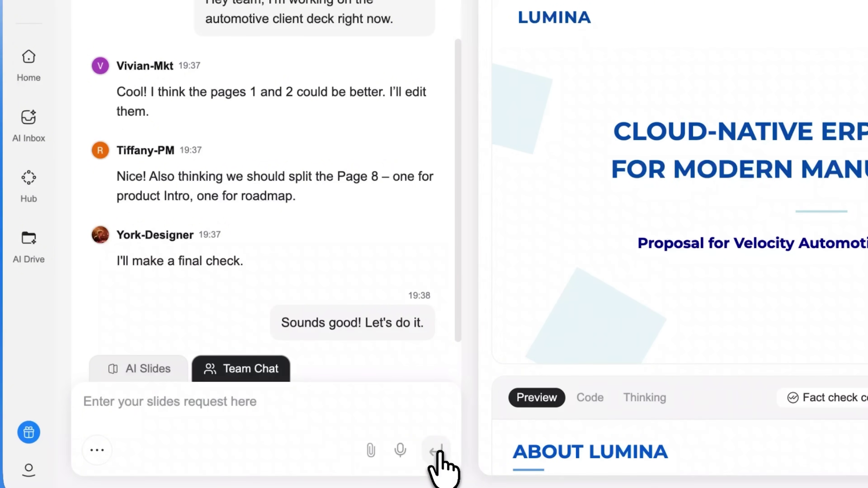
{"action": "left_click", "coordinate": [181, 372]}
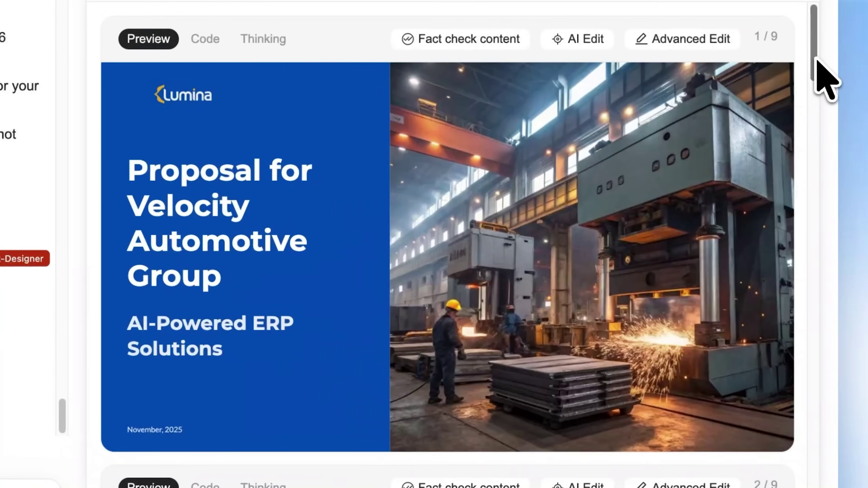
{"action": "scroll", "coordinate": [815, 171], "scroll_direction": "down", "scroll_amount": 10}
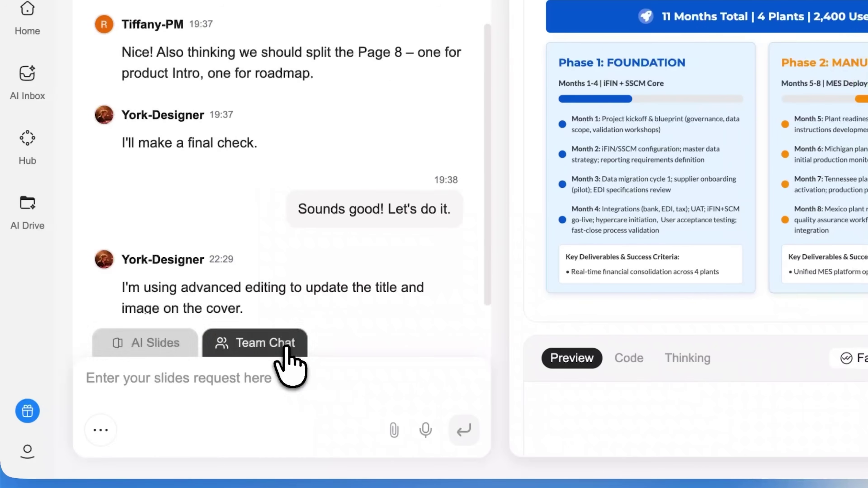
{"action": "scroll", "coordinate": [825, 113], "scroll_direction": "up", "scroll_amount": 20}
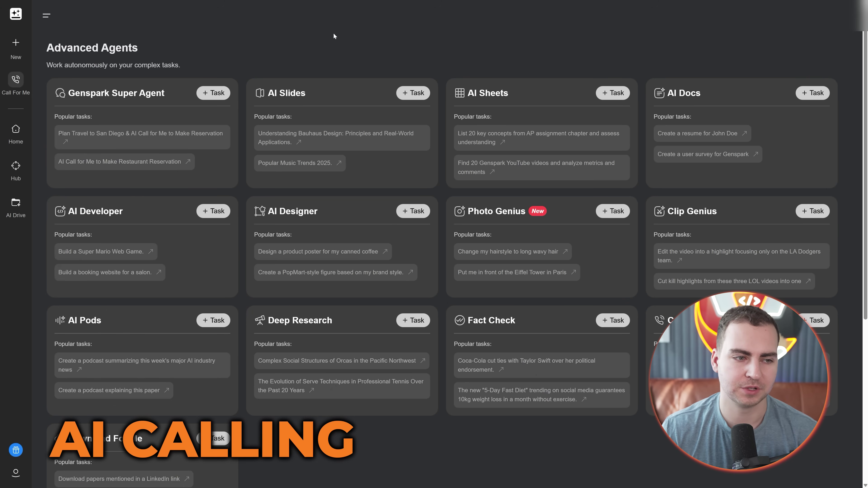
Step: Start a new Call For Me task set to Schedule Call instead of calling now
{"action": "mouse_move", "coordinate": [16, 42]}
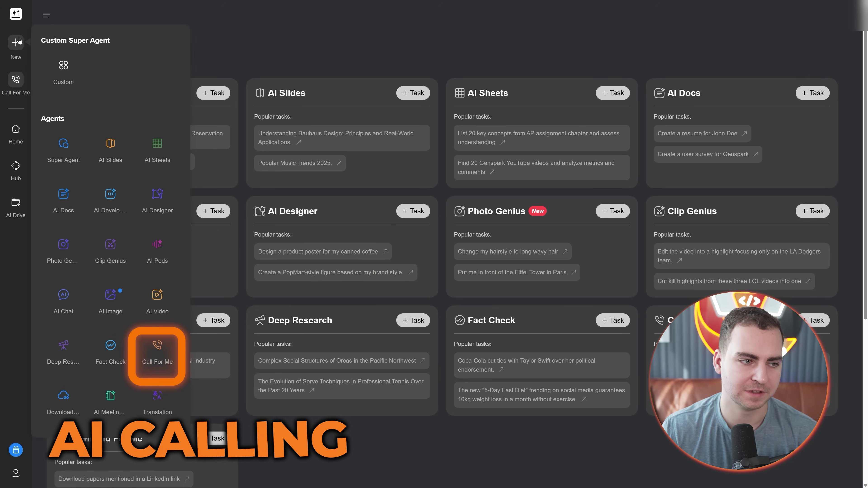
{"action": "left_click", "coordinate": [154, 358]}
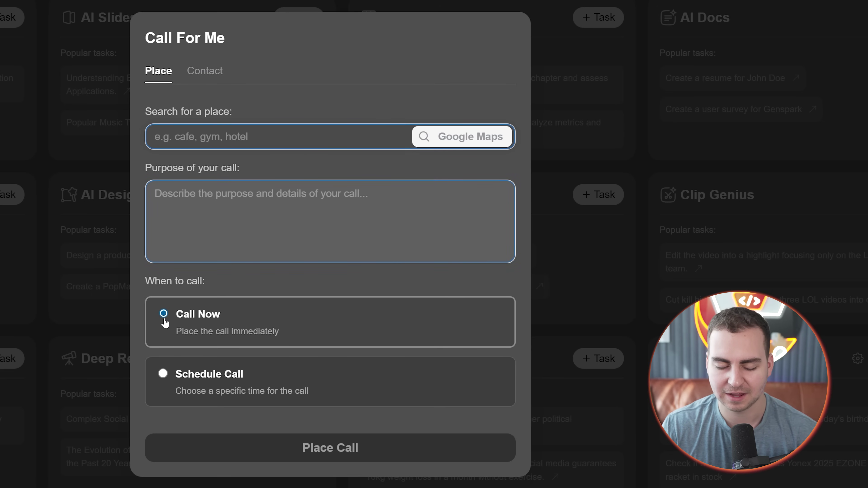
{"action": "left_click", "coordinate": [187, 372]}
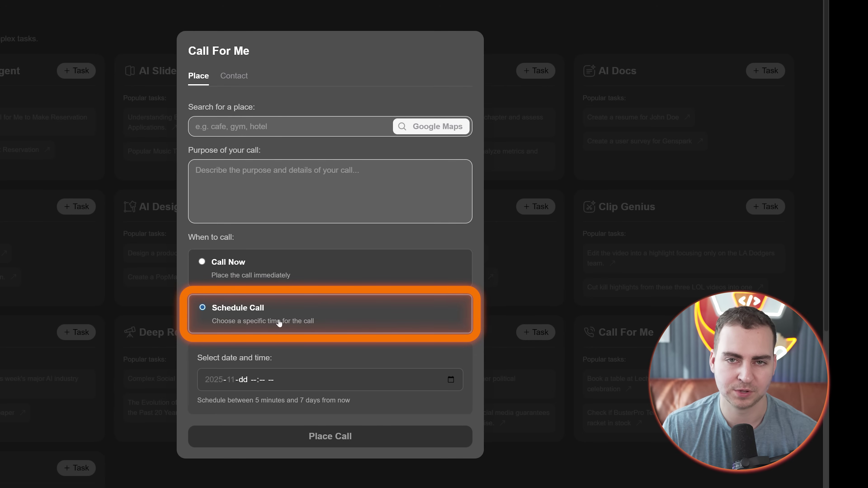